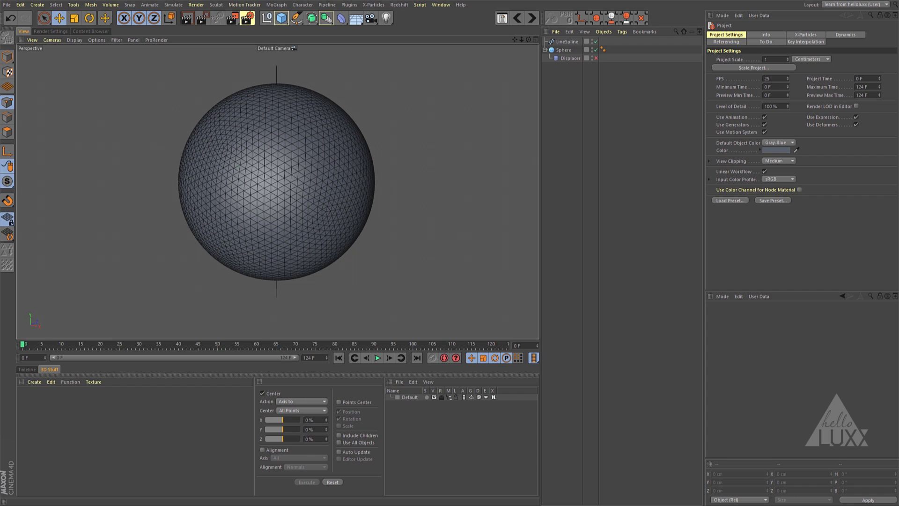
Bring up the Node 2016 'Procedural VS Handcrafted' talk in Chrome, briefly viewing it full screen
key("alt+Tab")
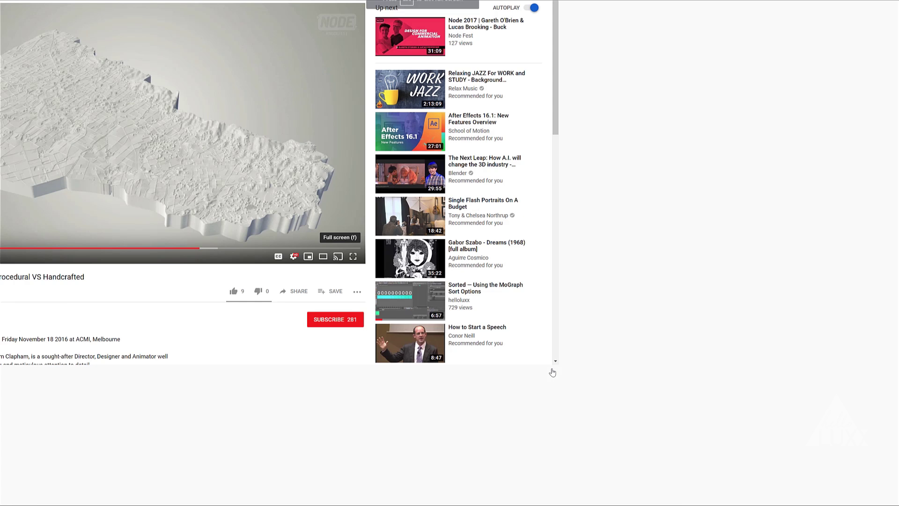
left_click(352, 256)
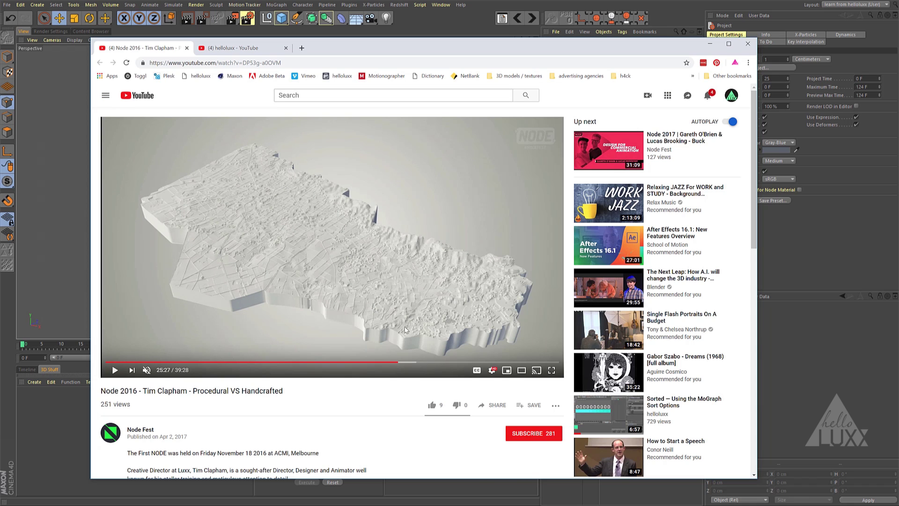
double_click(113, 404)
left_click(143, 406)
Open the helloluxx Presentations playlist, pause its first talk, and minimise the browser
left_click(243, 48)
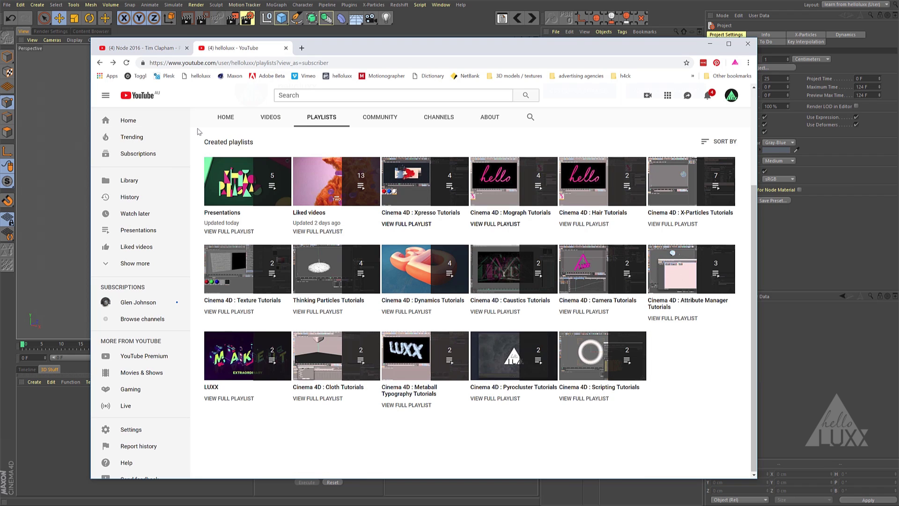
left_click(225, 214)
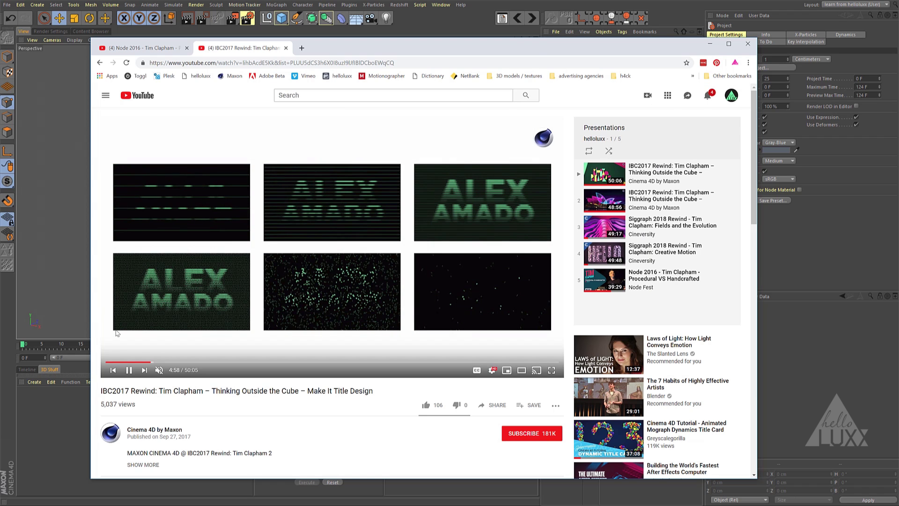
left_click(128, 370)
left_click(710, 44)
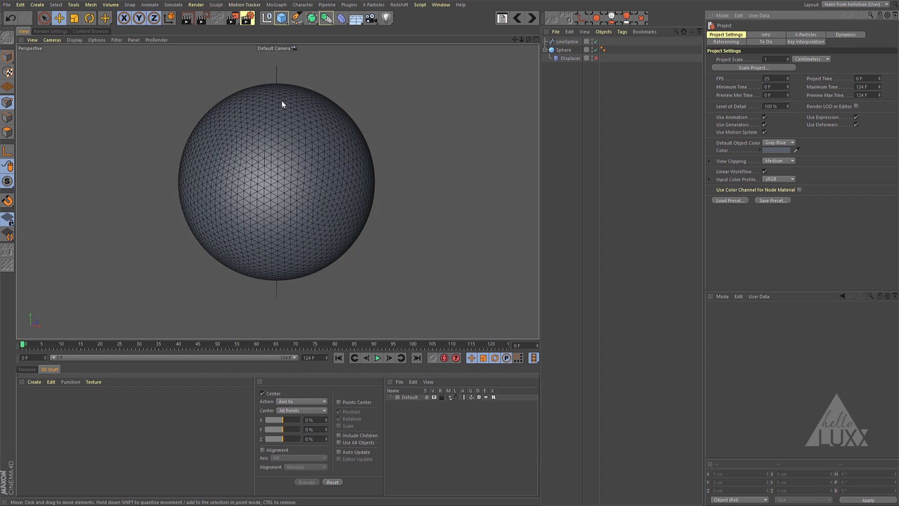
Show the sphere side-on in Right view with the LineSpline through its centre, then reselect the Sphere
left_click(563, 50)
left_click(572, 43)
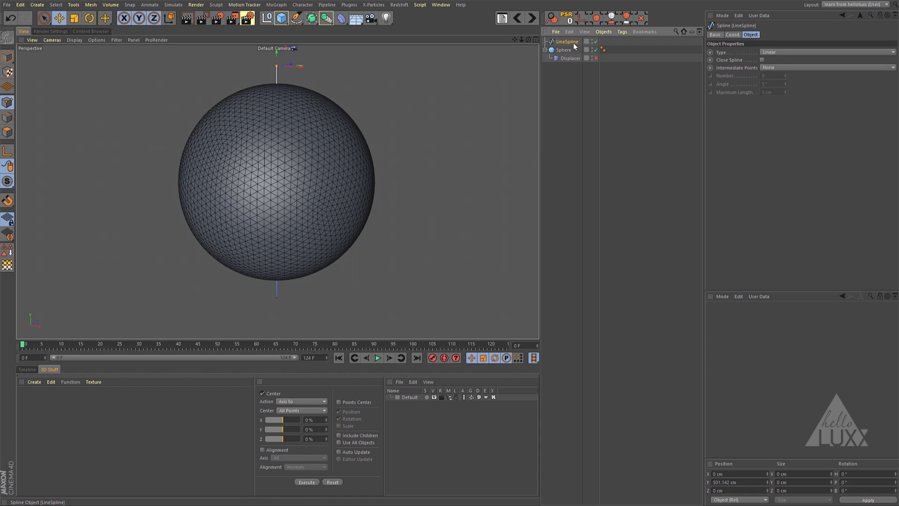
key("F3")
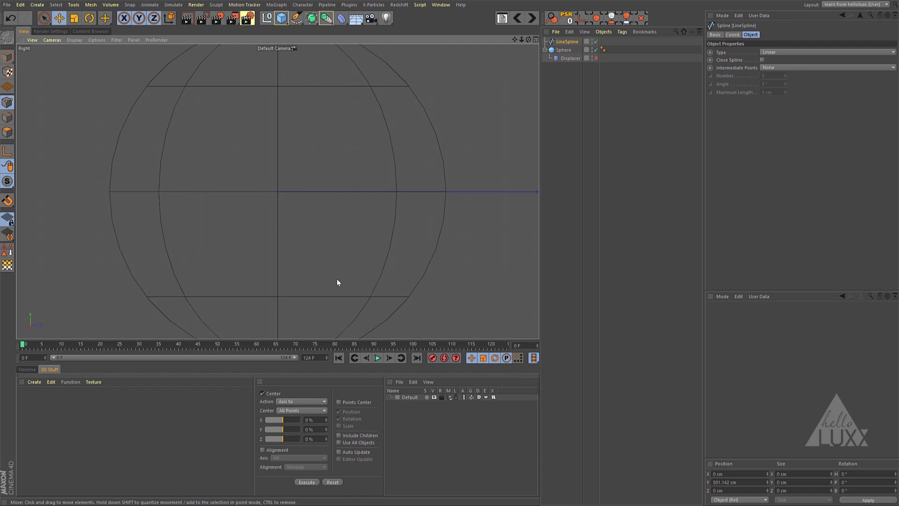
scroll(369, 258, "down", 3)
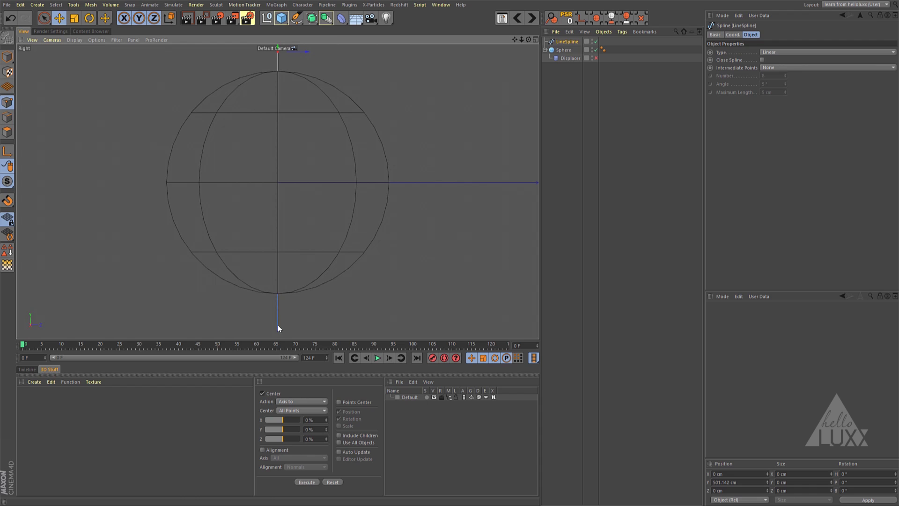
left_click(575, 77)
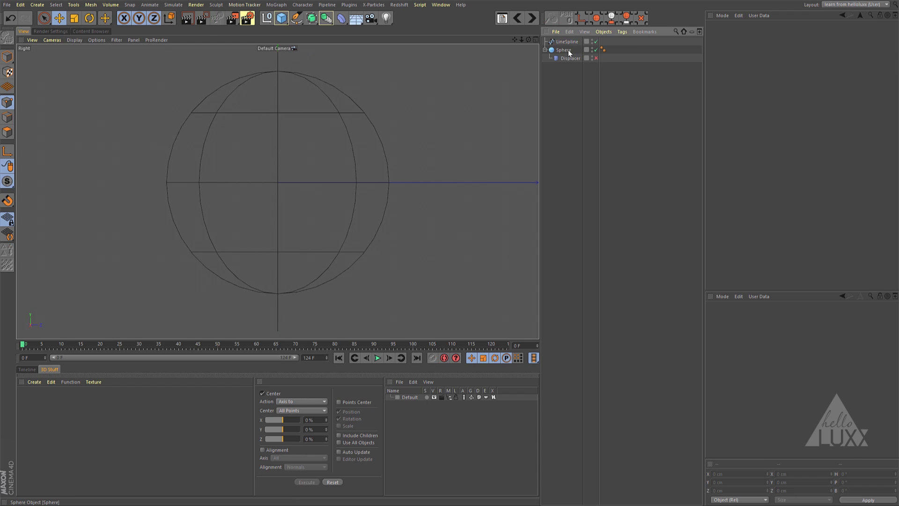
left_click(569, 53)
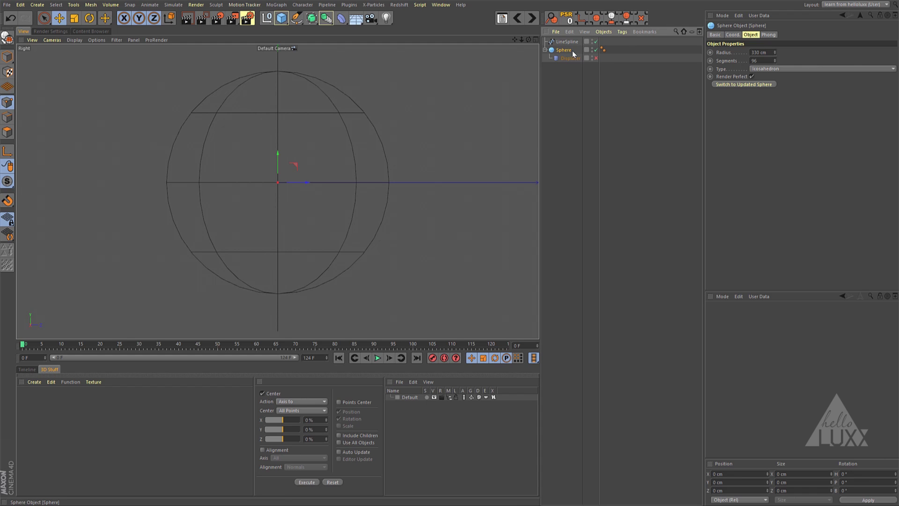
Wrap the Sphere in a Voronoi Fracture and show it in Perspective with Gouraud shading, no wireframe
left_click(280, 7)
left_click(288, 119, "alt")
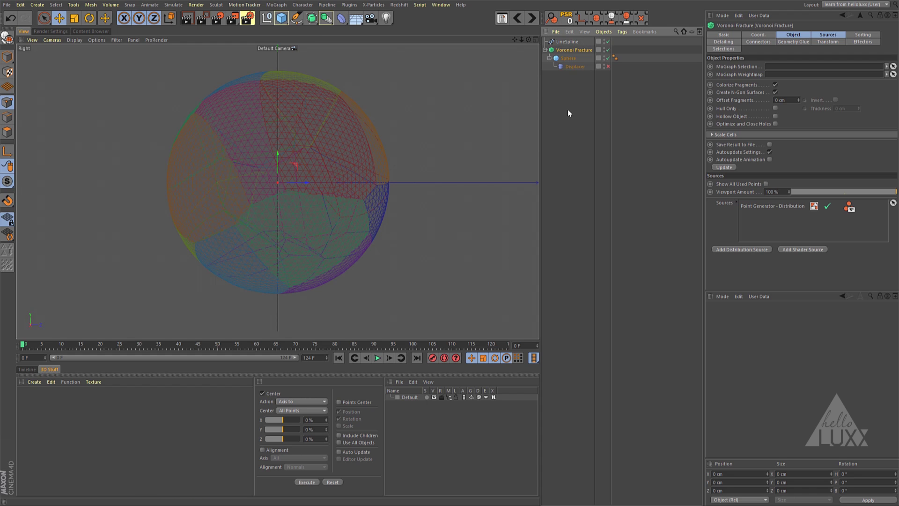
key("F1")
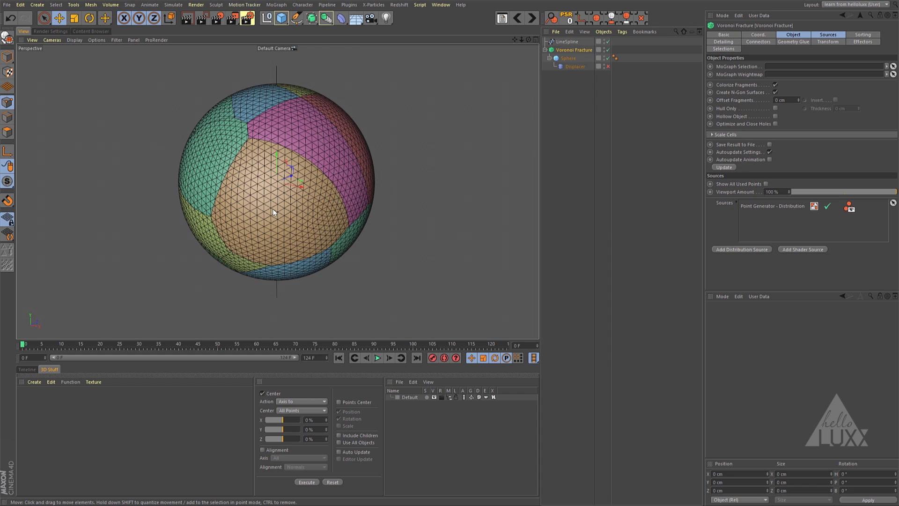
key("n")
key("a")
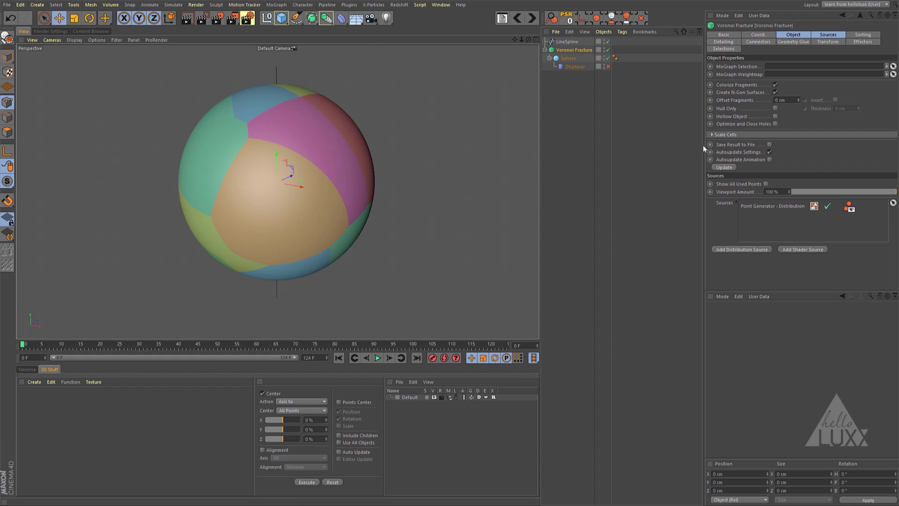
Replace the fracture's Point Generator source with the LineSpline and set its Point Amount to 100
left_click(828, 35)
left_click(781, 87)
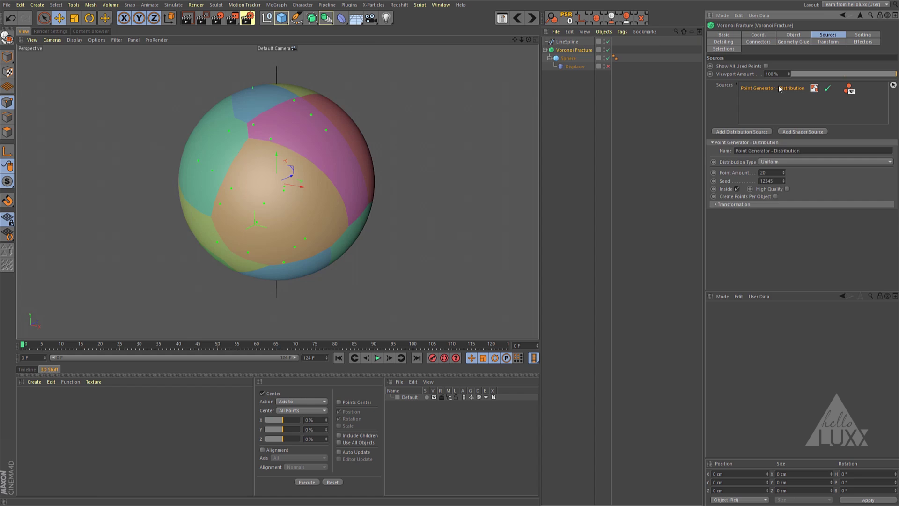
key("Delete")
left_click_drag(570, 42, 774, 102)
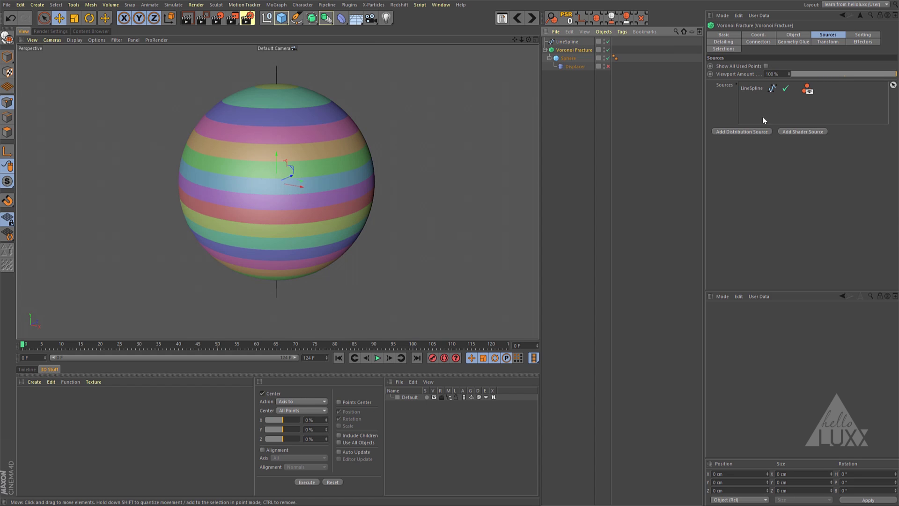
left_click(749, 88)
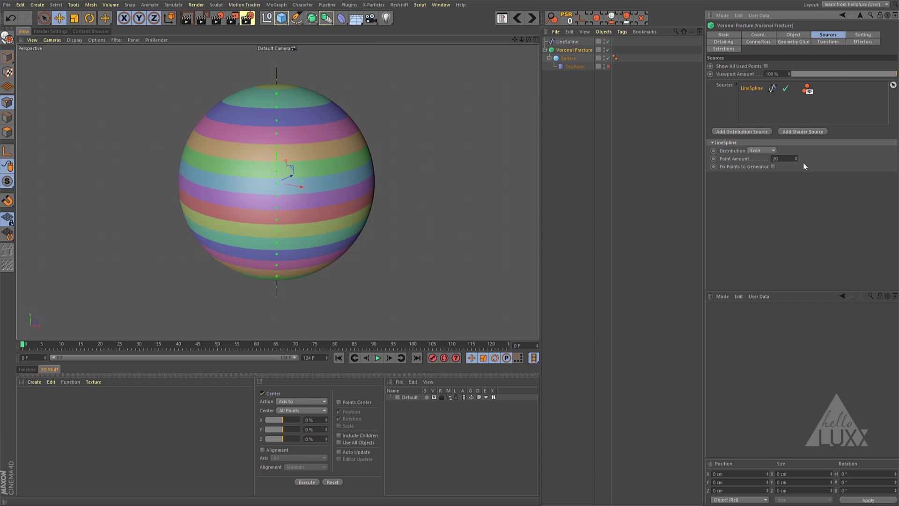
mouse_move(796, 158)
left_mouse_down()
mouse_move(795, 117)
mouse_move(800, 188)
mouse_move(796, 150)
left_mouse_up()
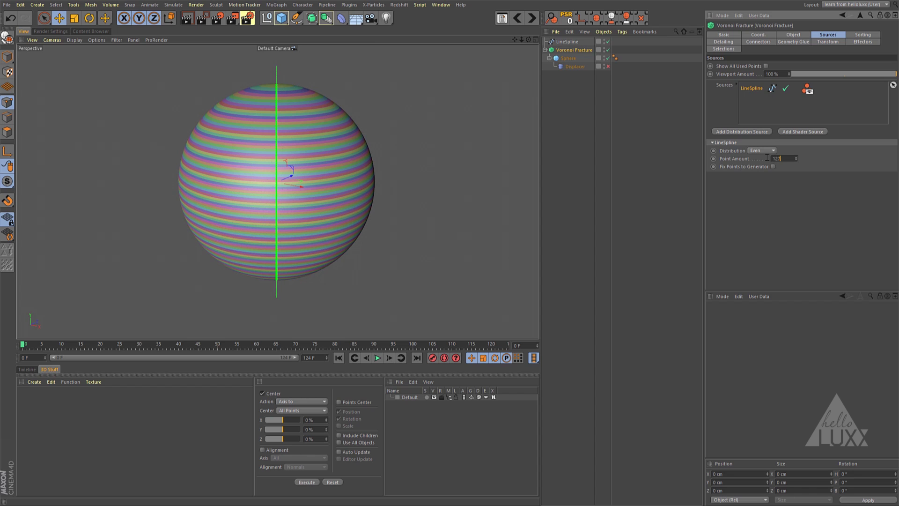
type("100")
key("Return")
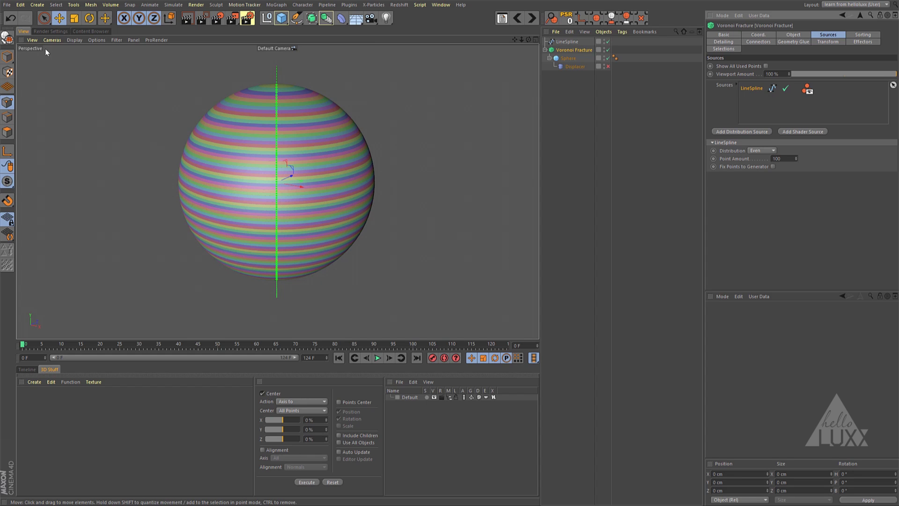
left_click(7, 56)
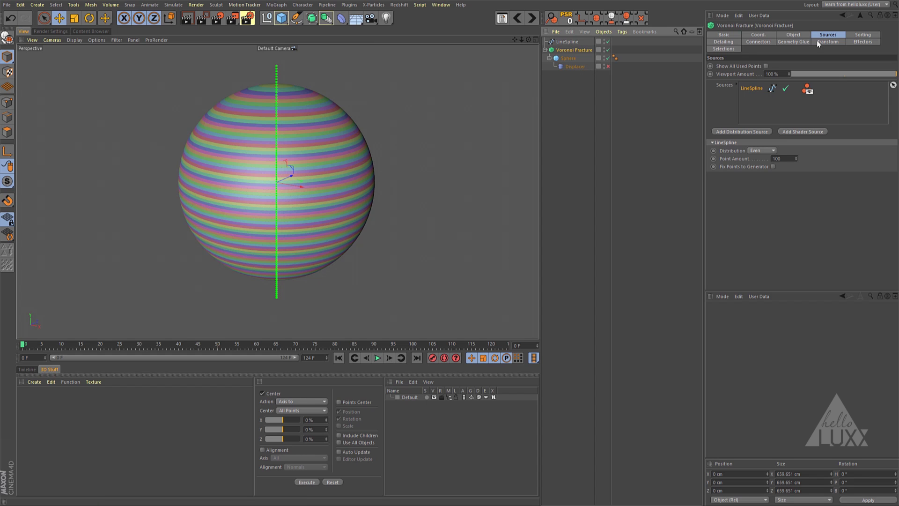
left_click(724, 48)
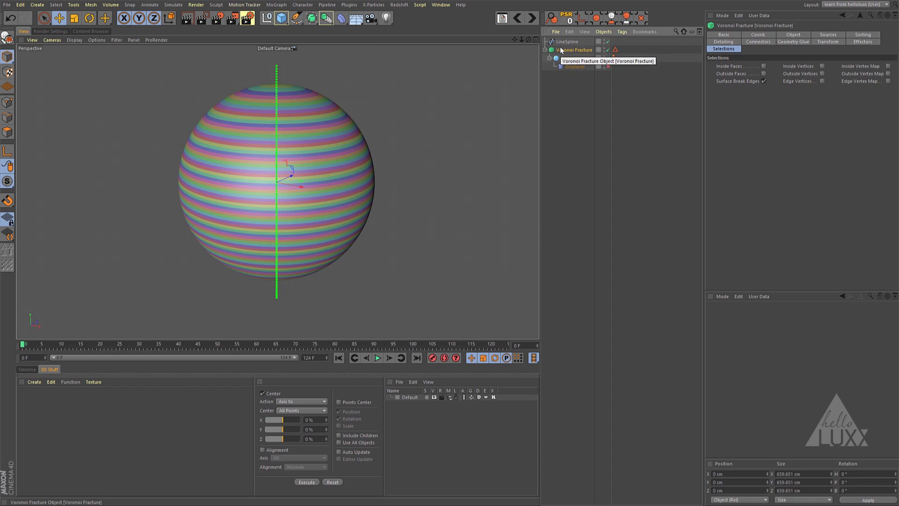
key("c")
left_click(544, 50)
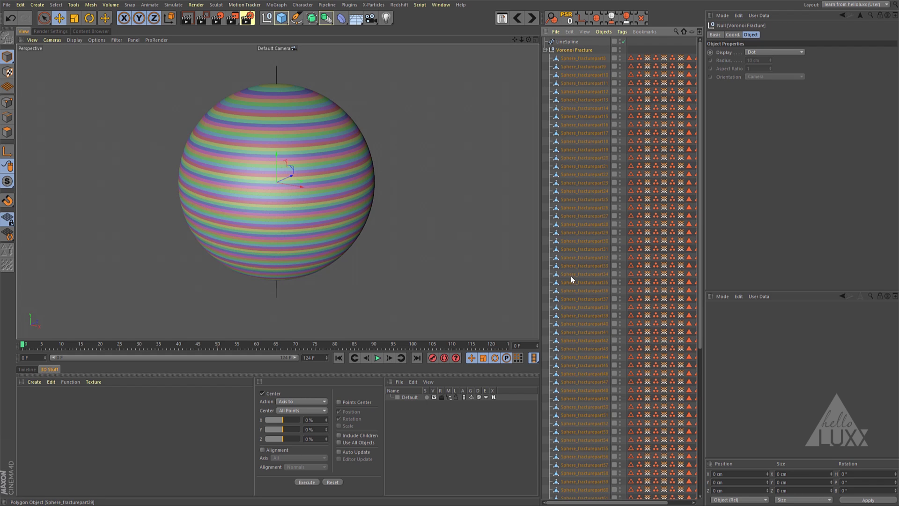
left_click(630, 273)
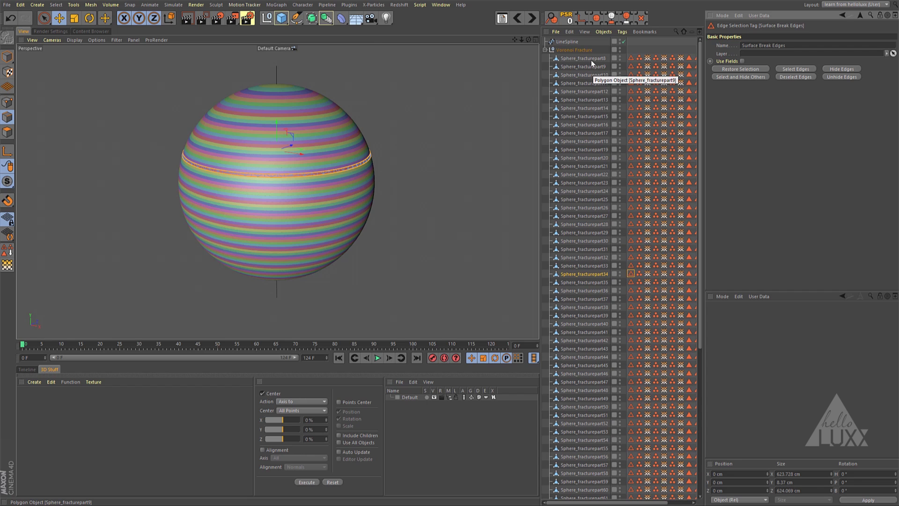
scroll(701, 94, "down", 1)
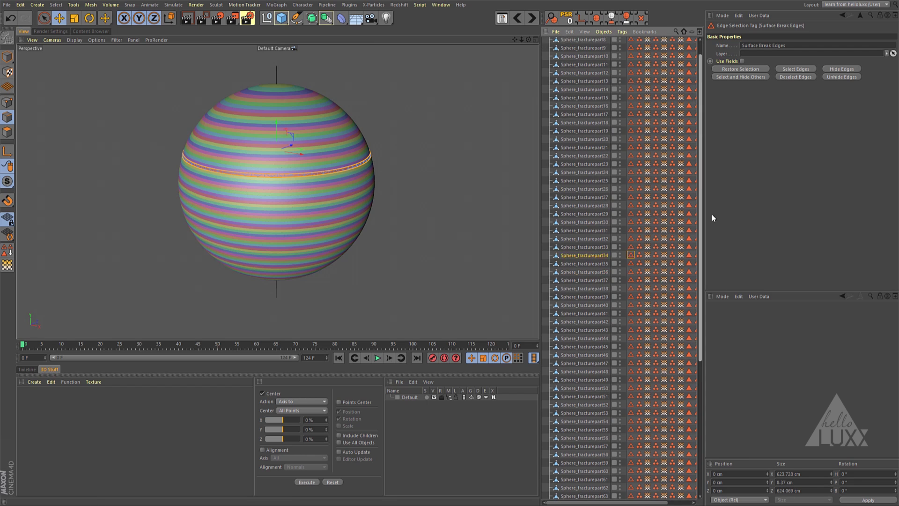
scroll(646, 136, "up", 1)
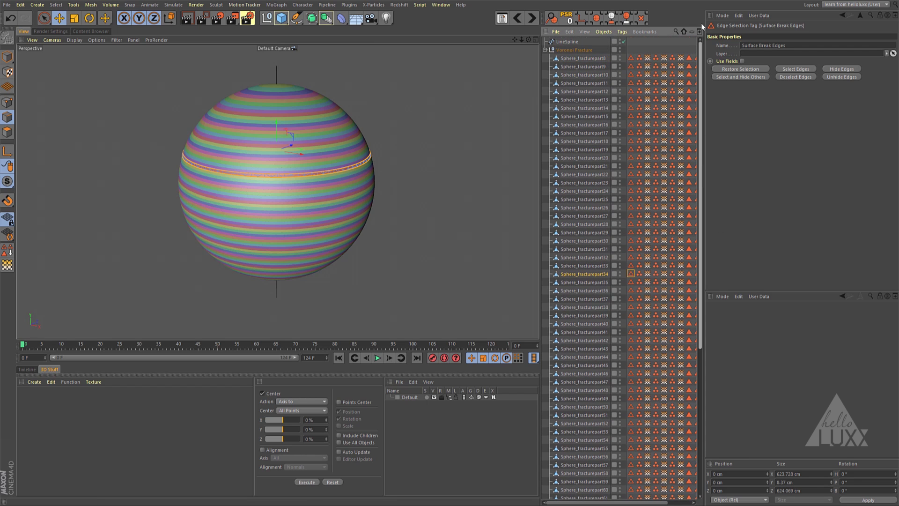
left_click(575, 49)
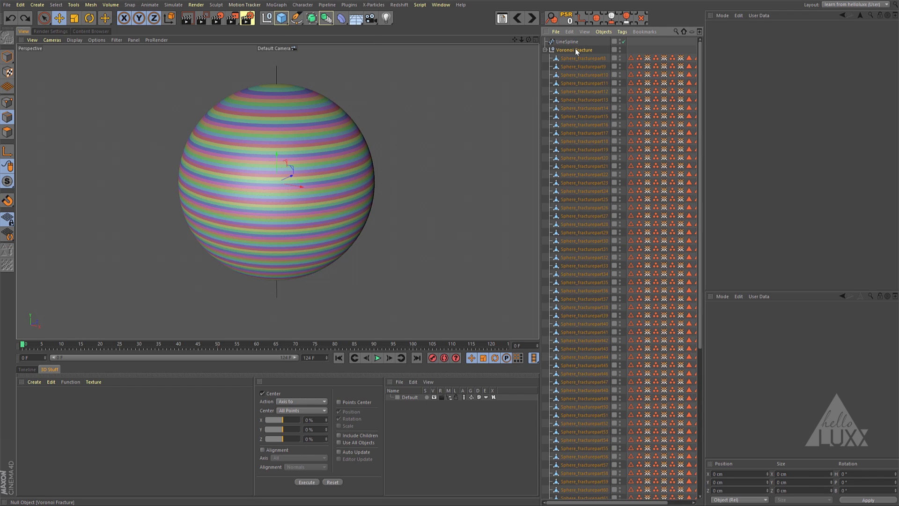
Undo the editable conversion to restore the live Voronoi Fracture and select it
key("ctrl+z")
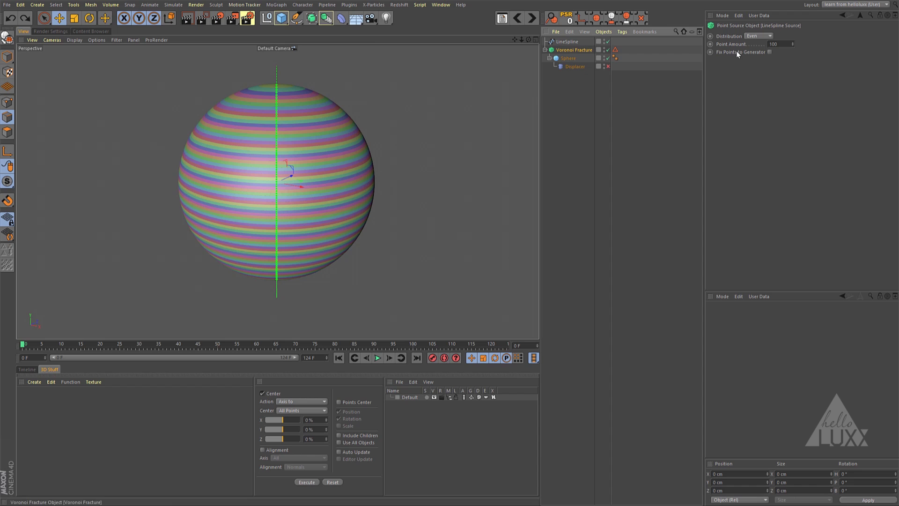
left_click(575, 50)
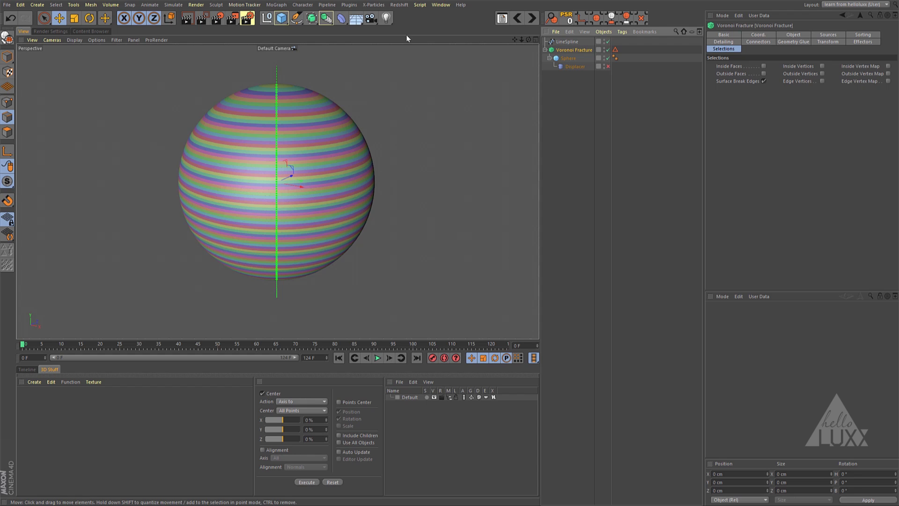
Raise the Voronoi Fracture's Offset Fragments to 3.96 cm, checking the gaps in Right view
left_click(803, 35)
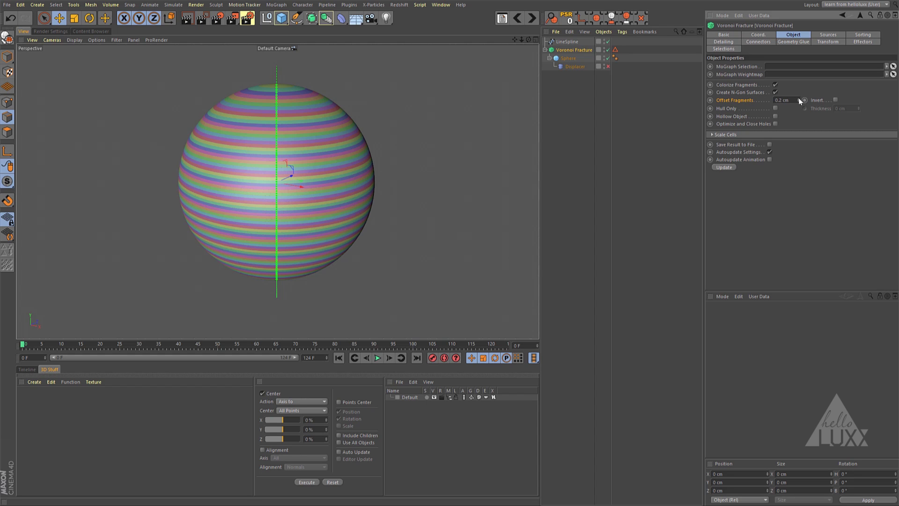
left_click_drag(799, 98, 792, 83)
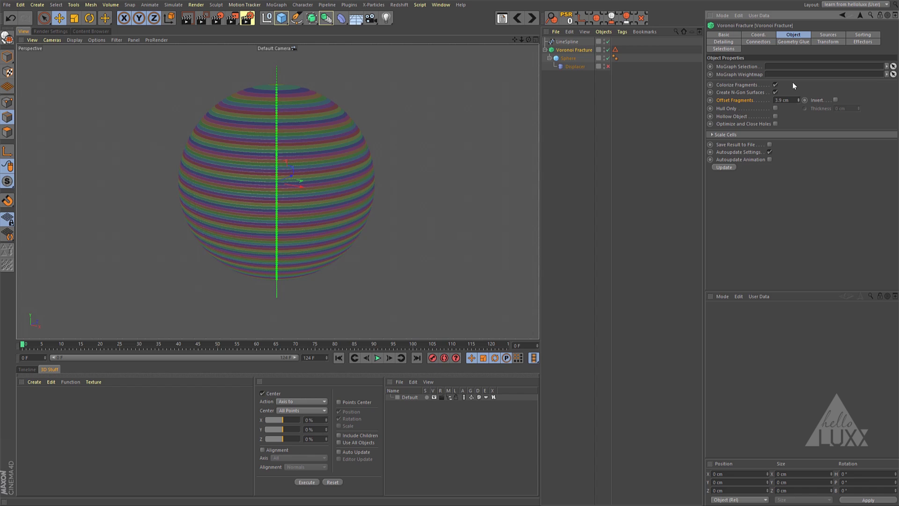
key("F3")
scroll(338, 182, "up", 6)
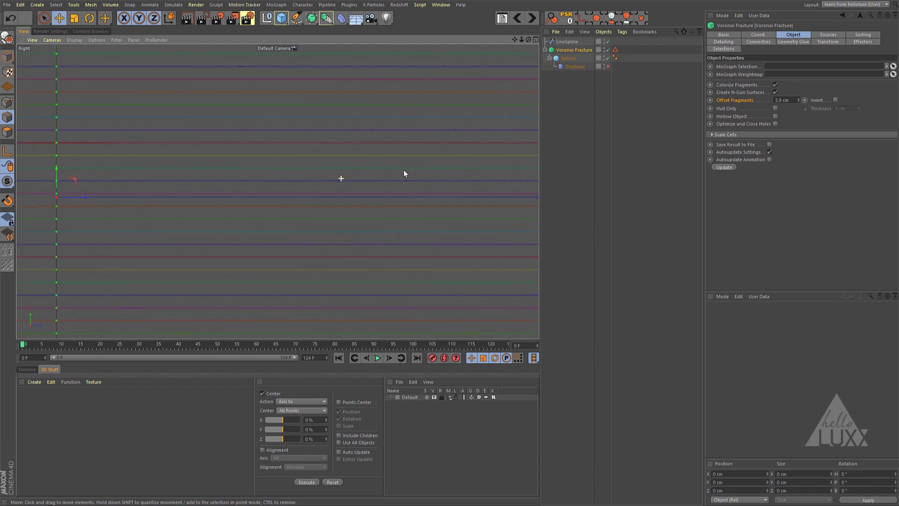
mouse_move(799, 99)
left_mouse_down()
mouse_move(799, 83)
mouse_move(796, 96)
left_mouse_up()
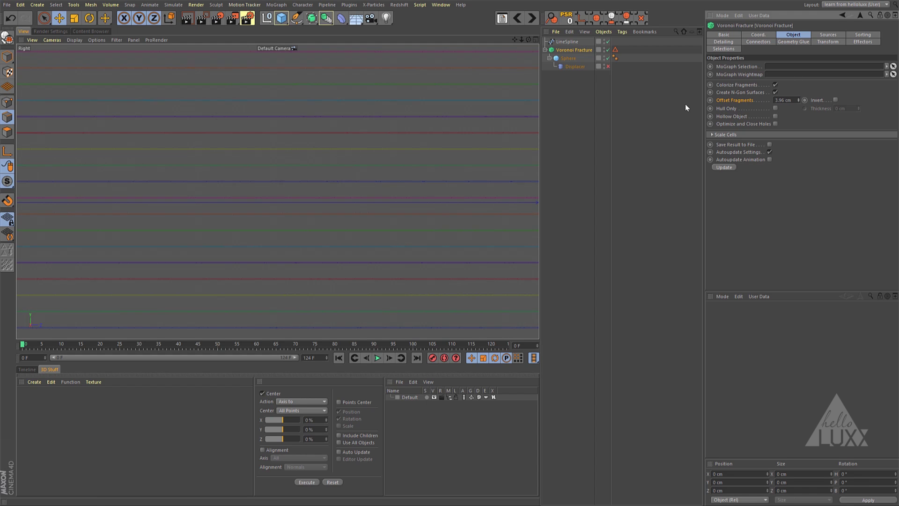
key("F1")
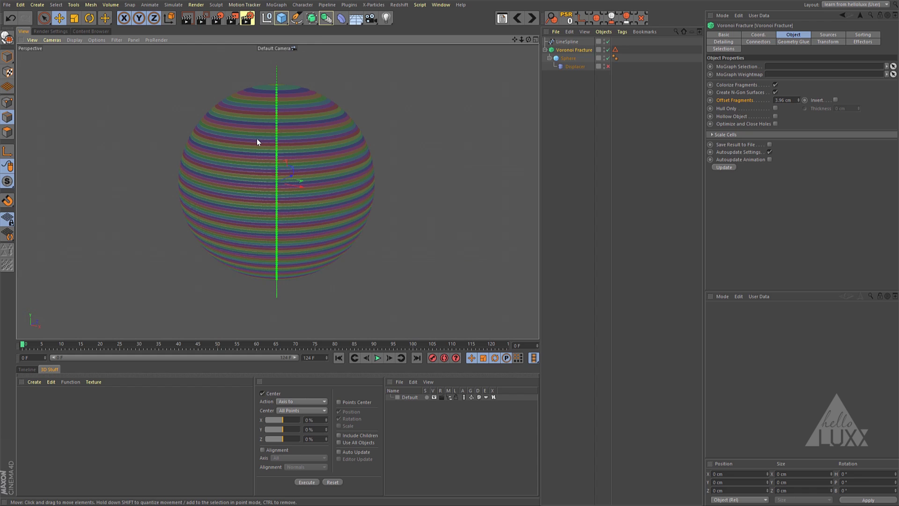
Add a Plain effector with Position off, Scale on and S.Y at 15.44
left_click(282, 6)
mouse_move(279, 17)
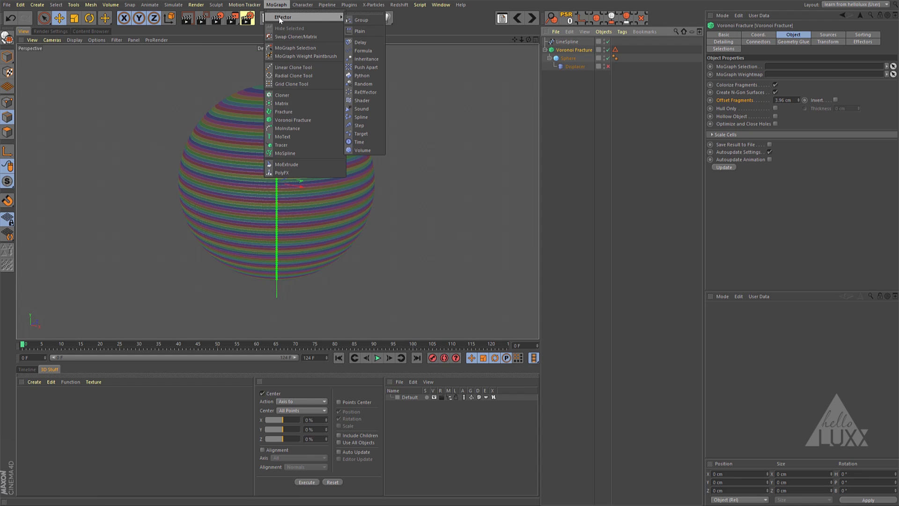
left_click(360, 32)
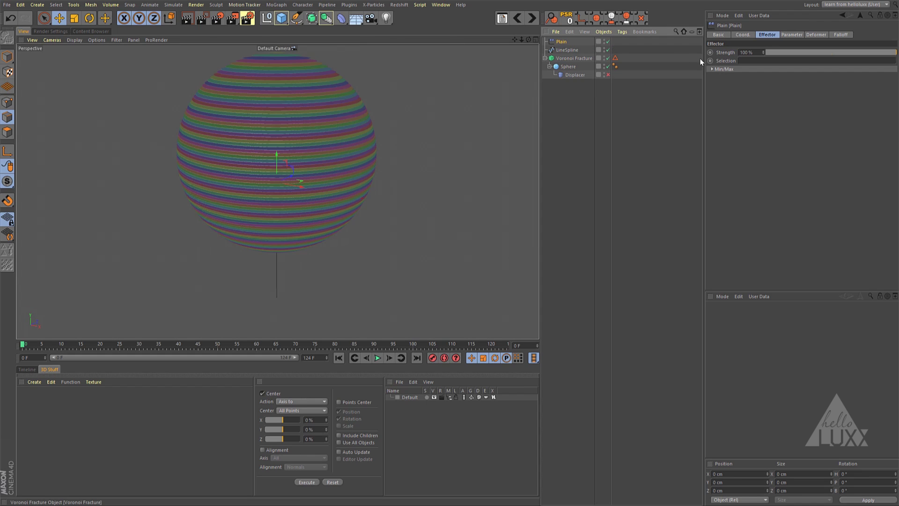
left_click(791, 34)
left_click(741, 68)
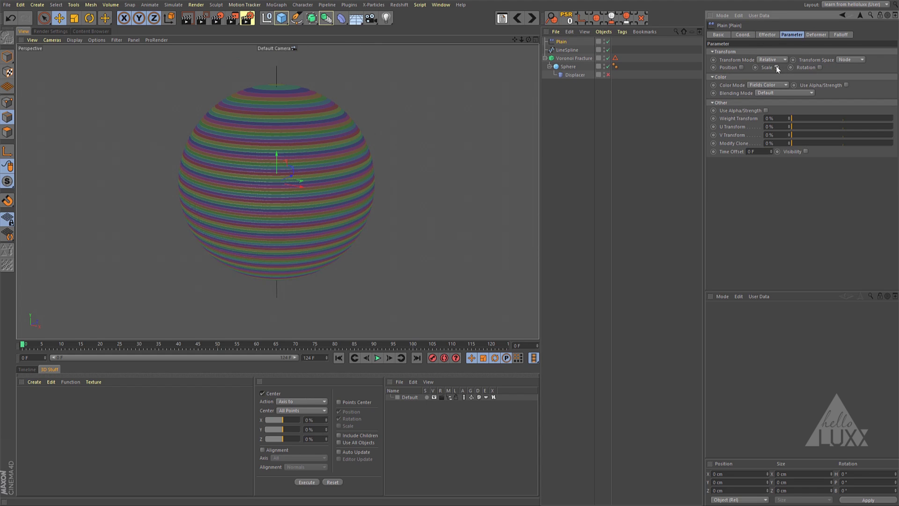
left_click(792, 67)
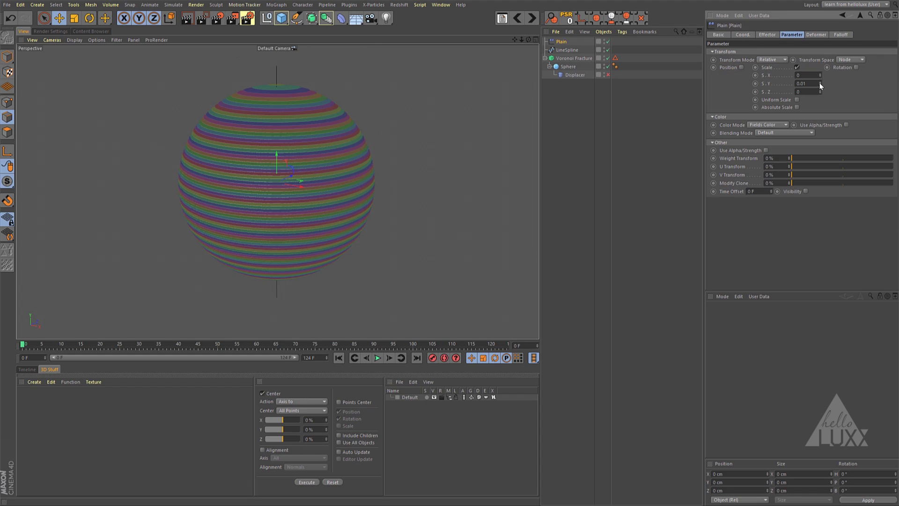
left_click_drag(819, 85, 815, 57)
mouse_move(813, 17)
left_mouse_down()
mouse_move(813, 4)
mouse_move(820, 86)
mouse_move(811, 25)
left_mouse_up()
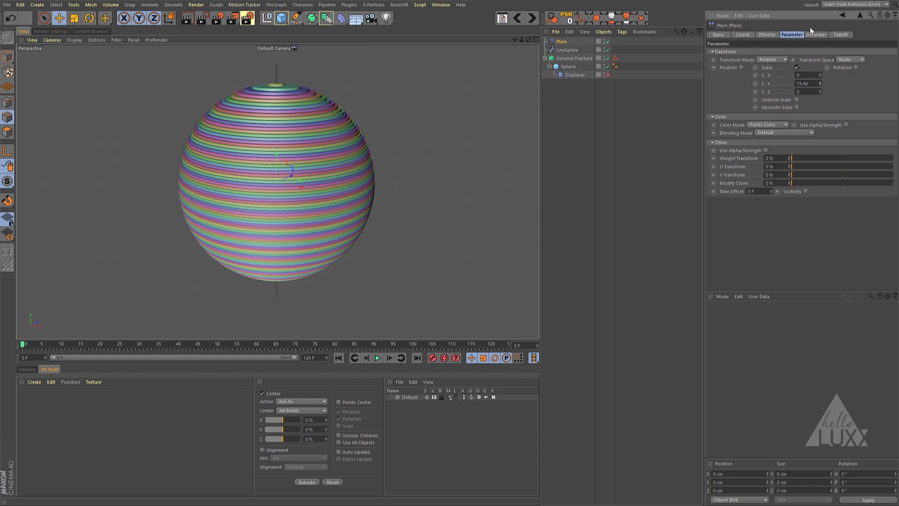
scroll(299, 161, "up", 8)
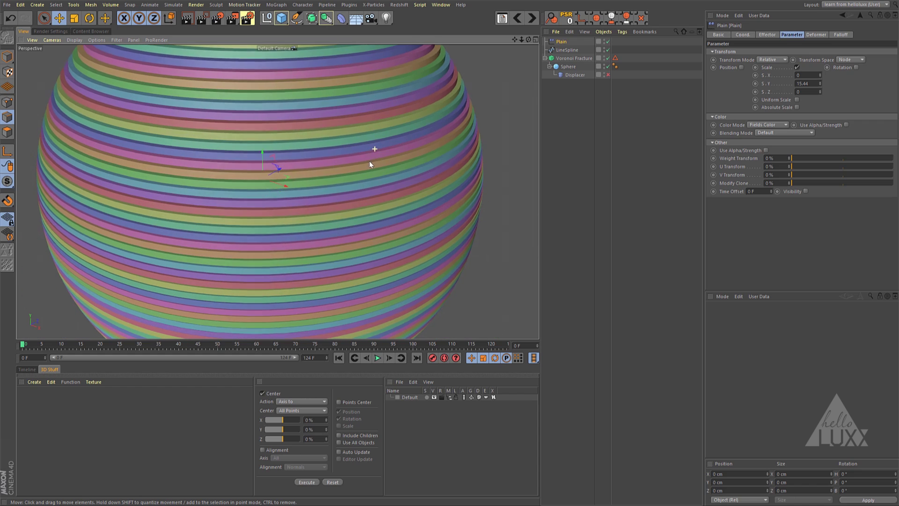
scroll(363, 157, "down", 3)
left_click_drag(358, 153, 369, 132, "alt")
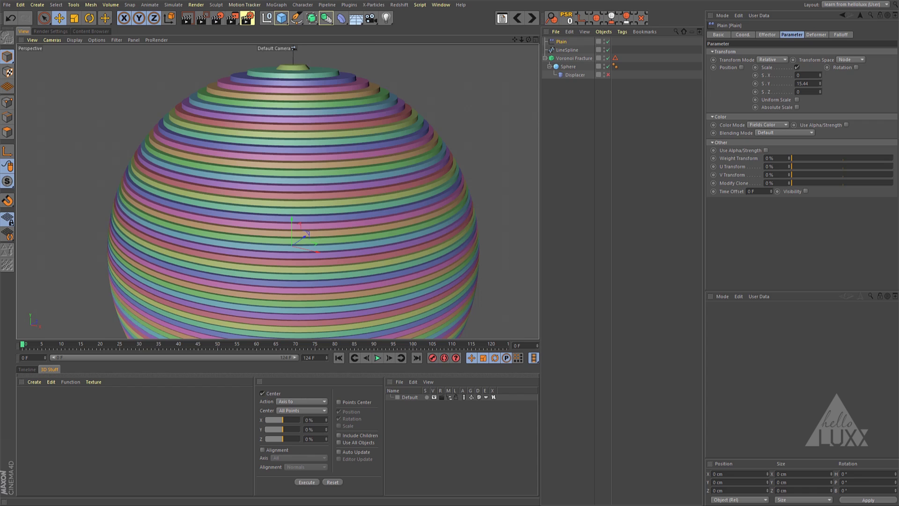
Disable the Plain effector and set the fracture's LineSpline Point Amount to 200
left_click(584, 58)
left_click(608, 41)
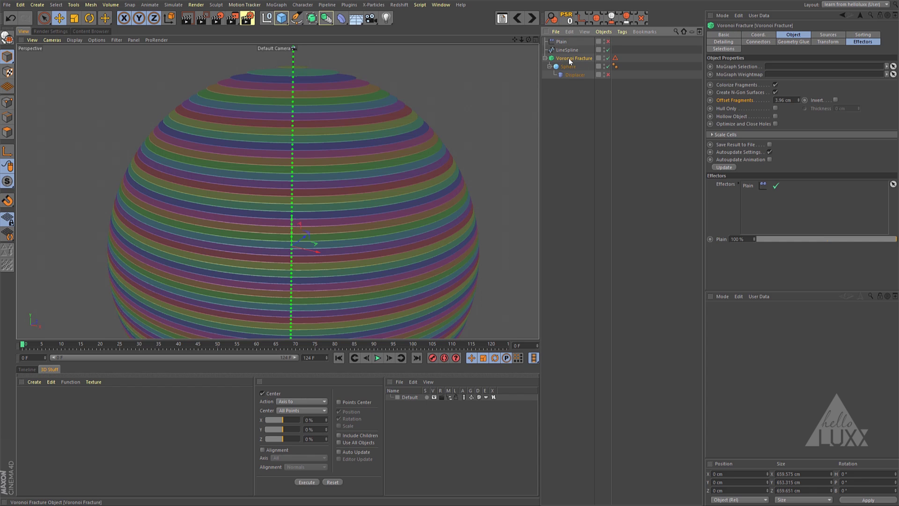
left_click(828, 35)
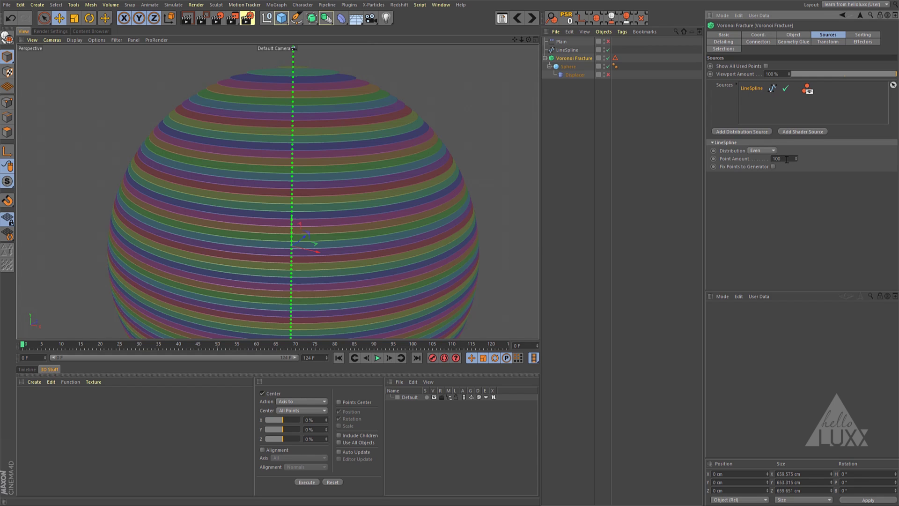
type("200")
key("Return")
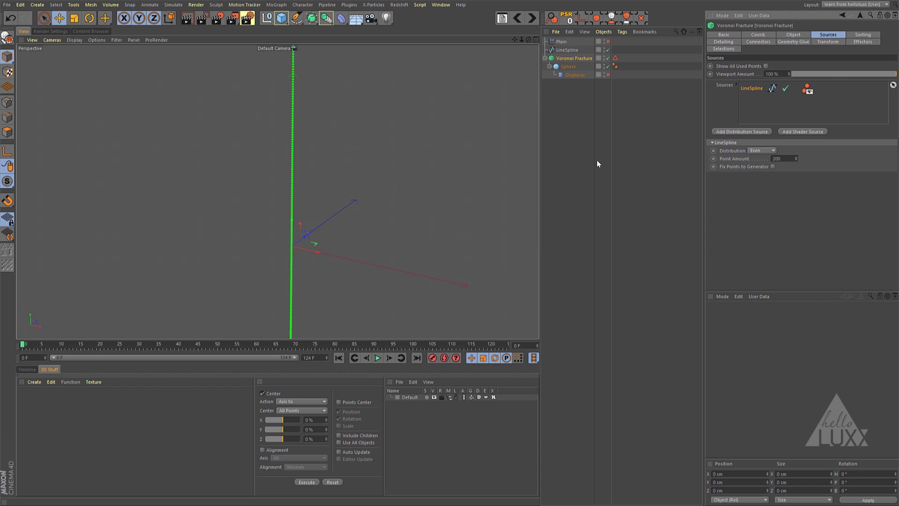
Lower the Voronoi Fracture's Offset Fragments to 2 cm
left_click(792, 35)
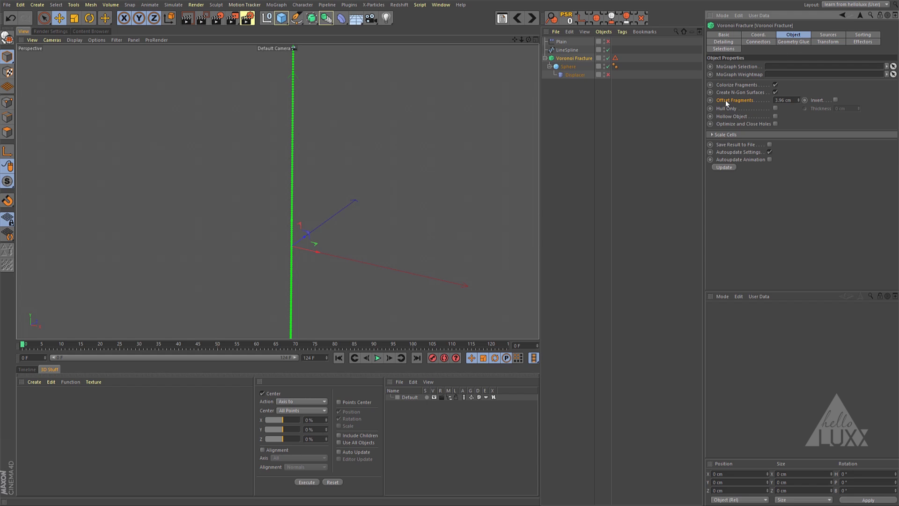
left_click(795, 99)
type("2")
key("Return")
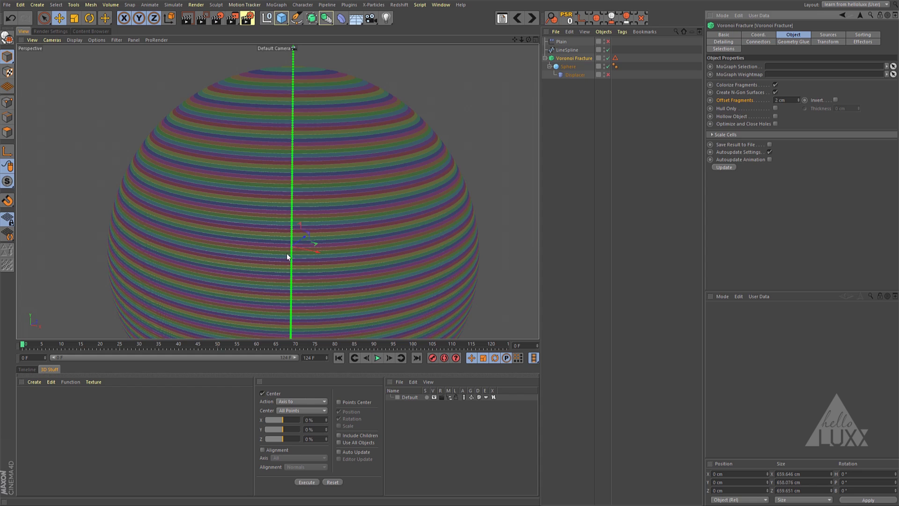
left_click(568, 41)
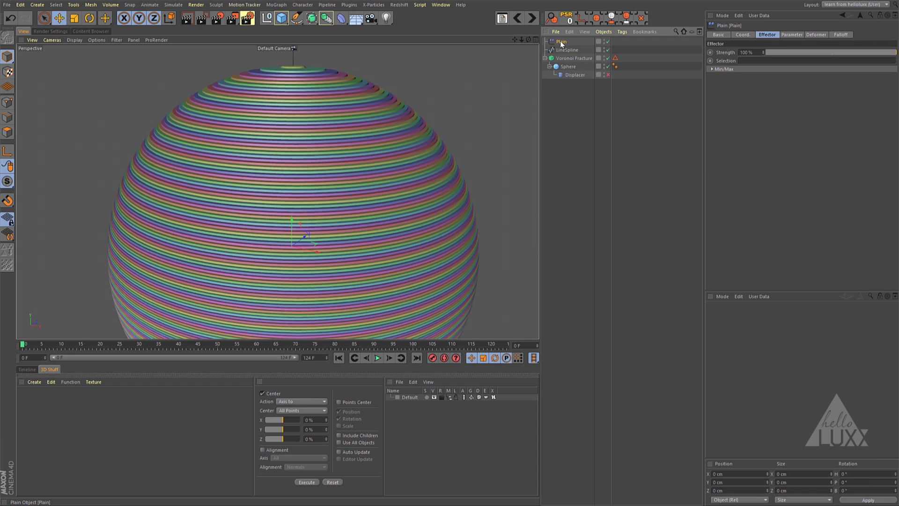
Raise the Plain effector's S.Y to 26.37 in Right view, then orbit the Perspective view around the sphere
key("F3")
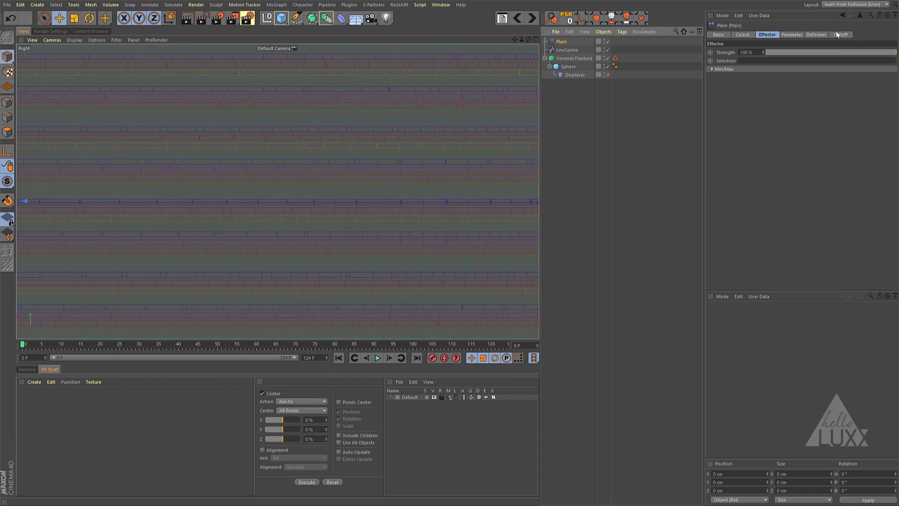
left_click(791, 35)
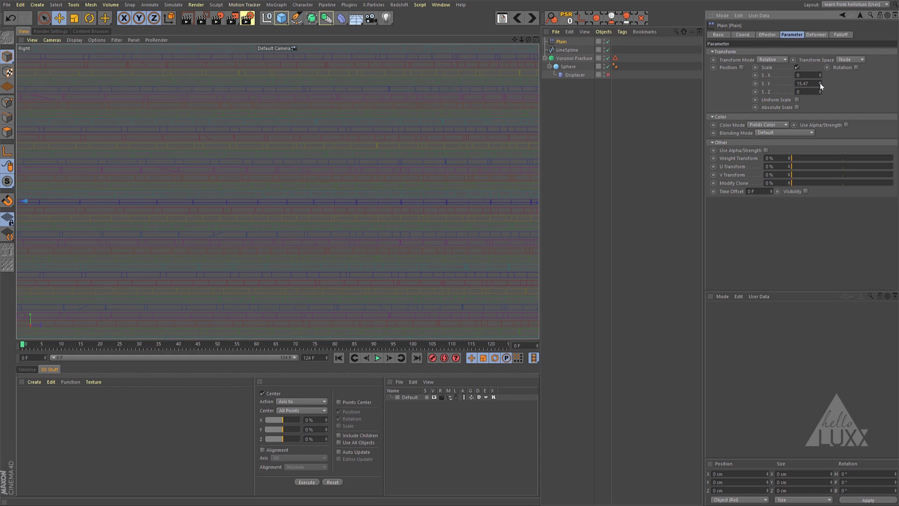
left_click_drag(819, 78, 812, 30)
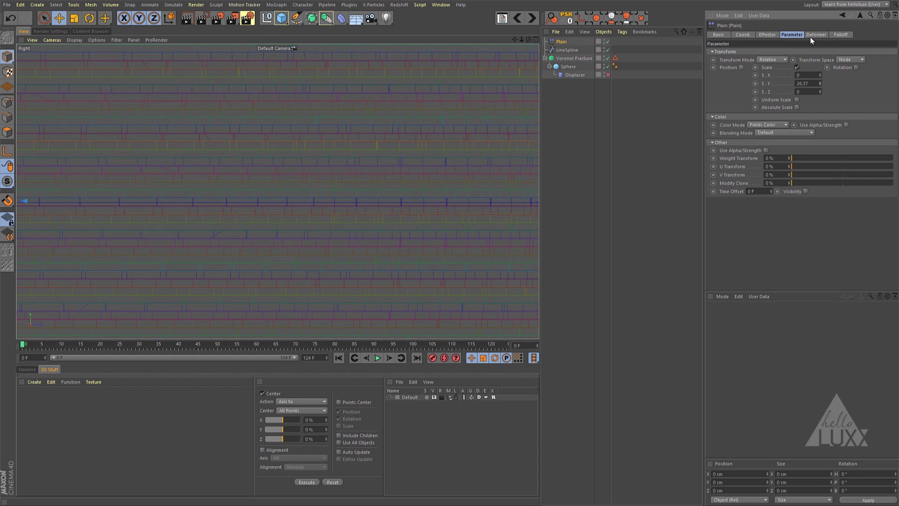
key("F1")
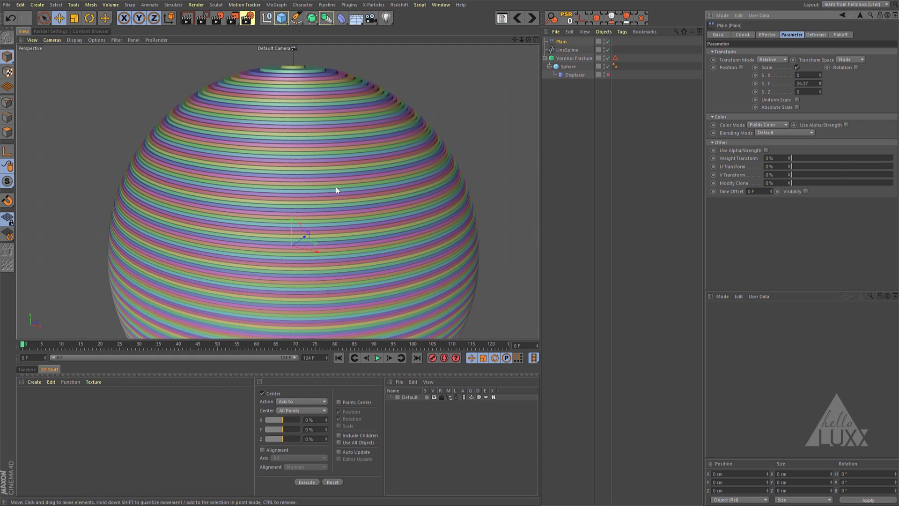
left_click_drag(336, 186, 381, 104, "alt")
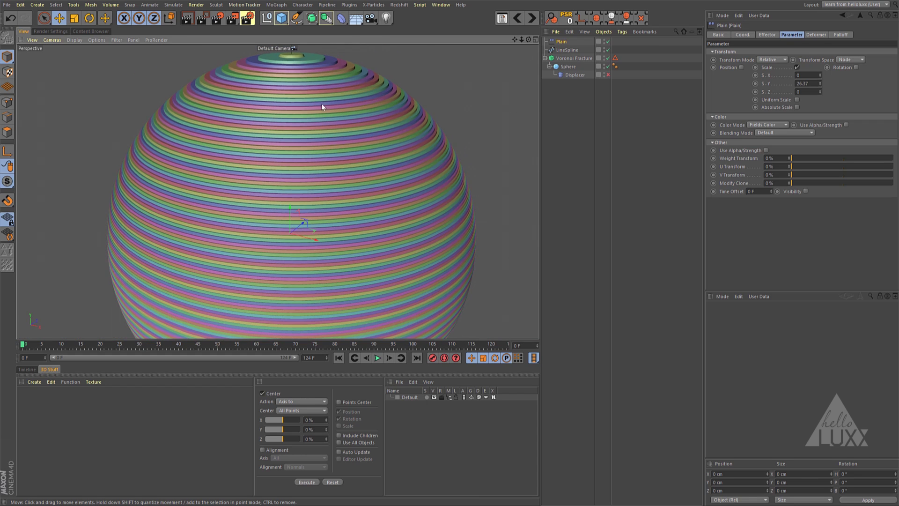
left_click_drag(321, 107, 306, 140, "alt")
Scrub the displaced sphere to frame 19, then review the fracture sources and Plain effector's 26.37 Y scale
left_click(589, 74)
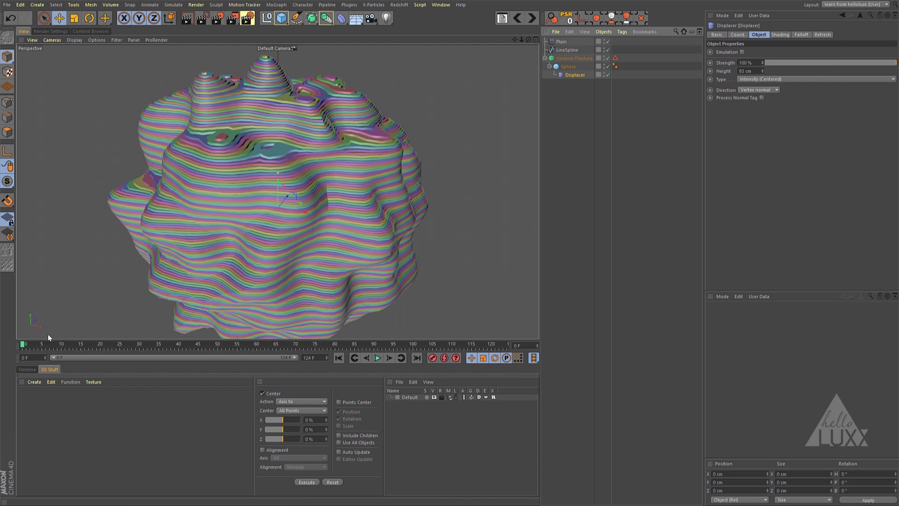
left_click_drag(46, 344, 97, 344)
left_click(583, 57)
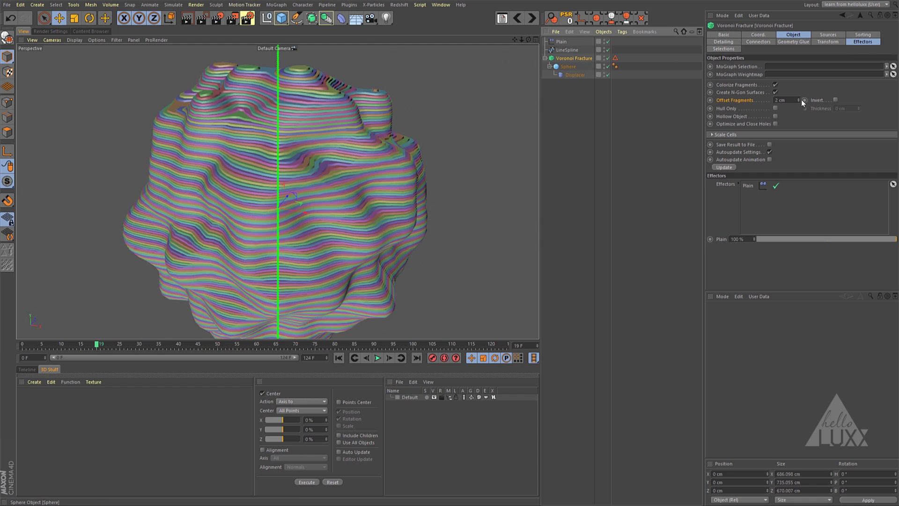
left_click(827, 35)
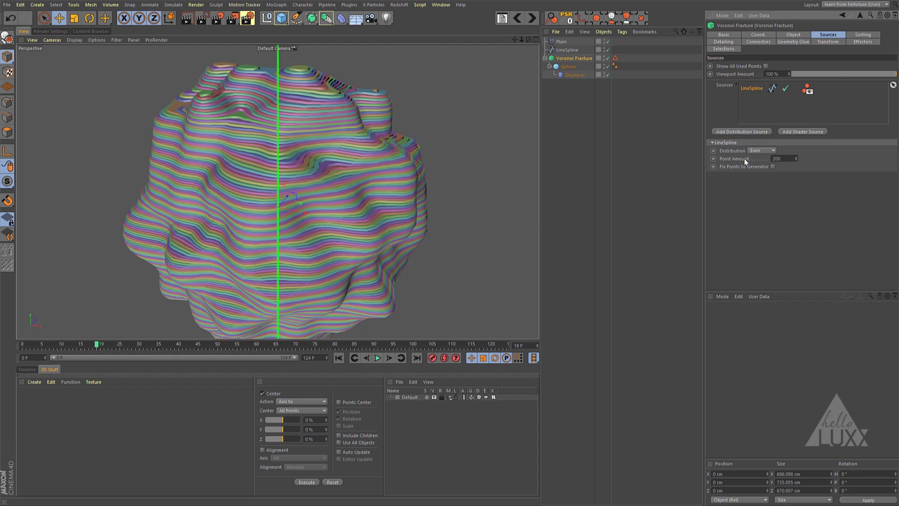
left_click(561, 41)
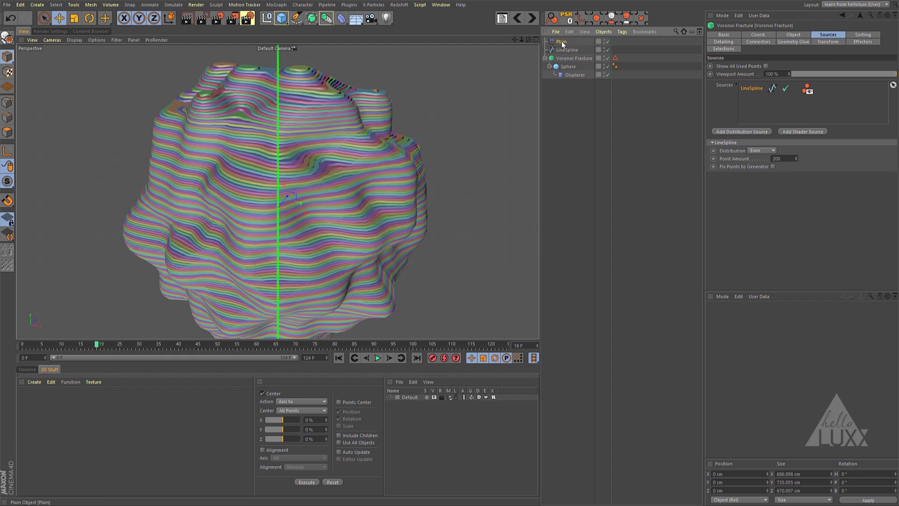
left_click(785, 37)
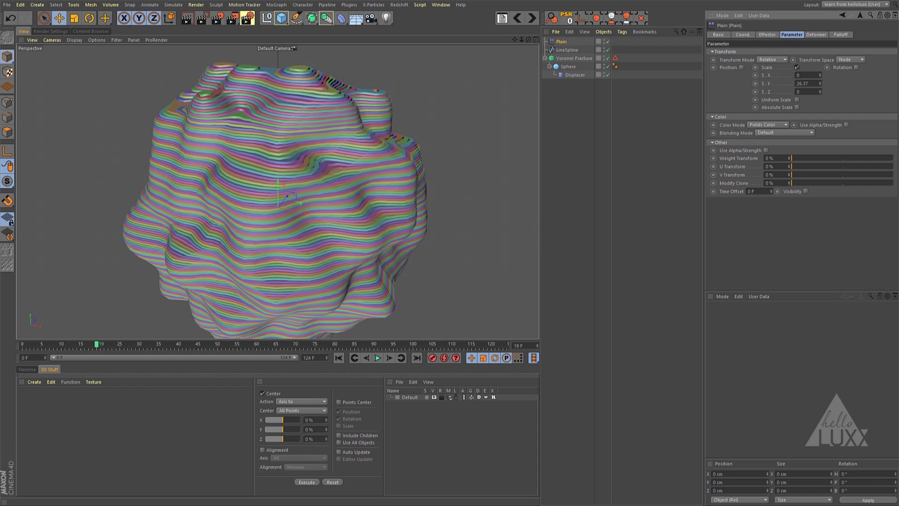
left_click(563, 91)
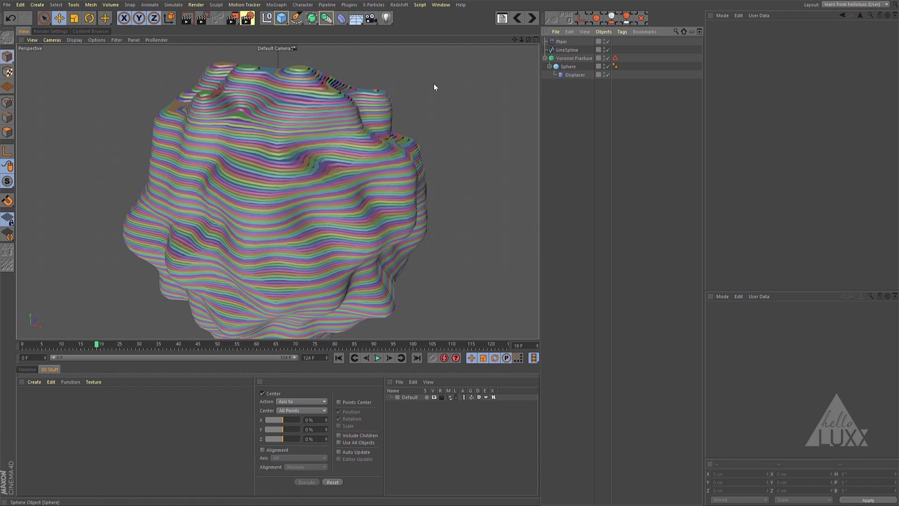
scroll(384, 134, "down", 3)
middle_click_drag(333, 134, 324, 156, "alt")
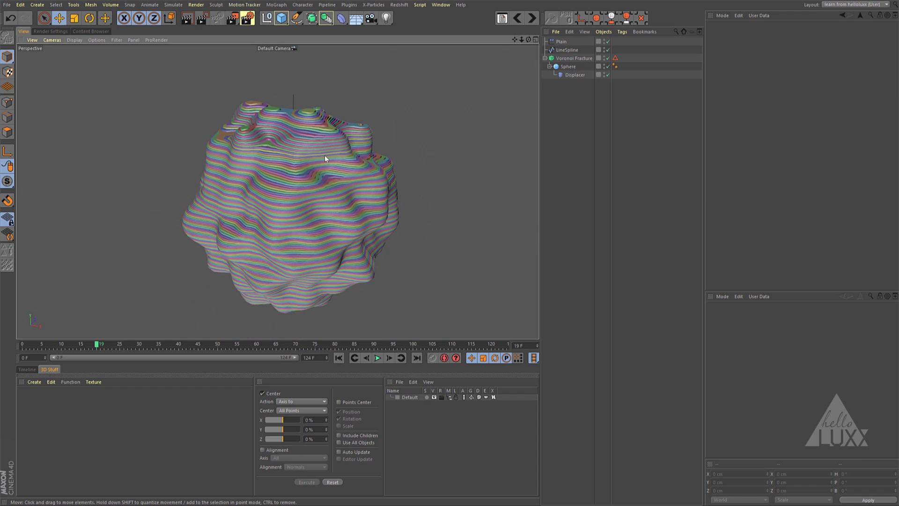
left_click_drag(313, 167, 286, 145, "alt")
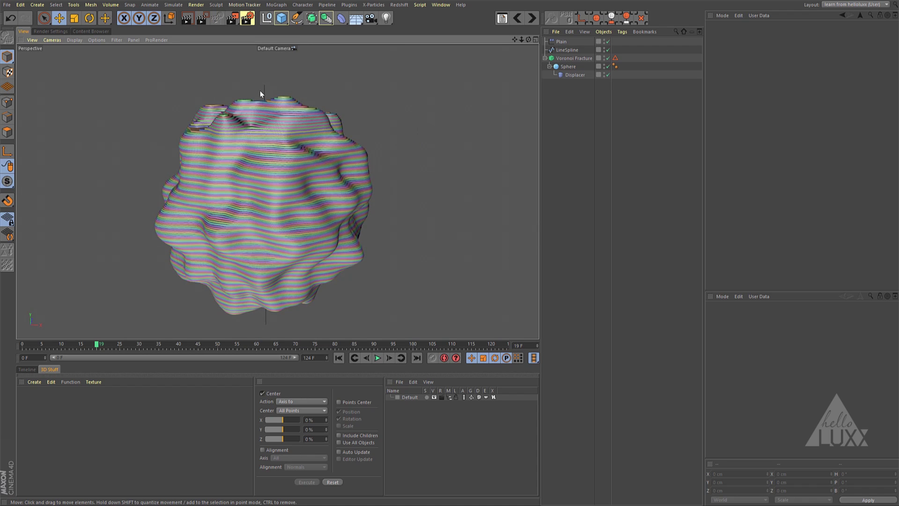
left_click(560, 42)
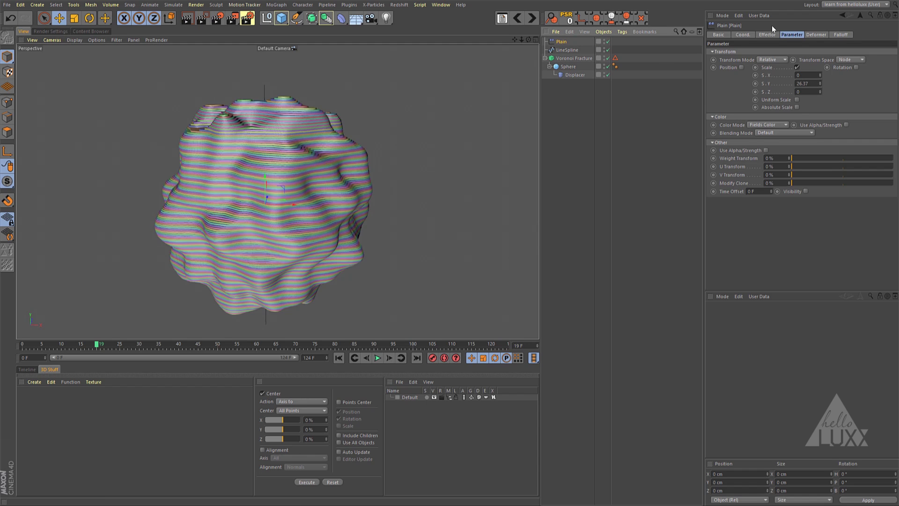
left_click(568, 50)
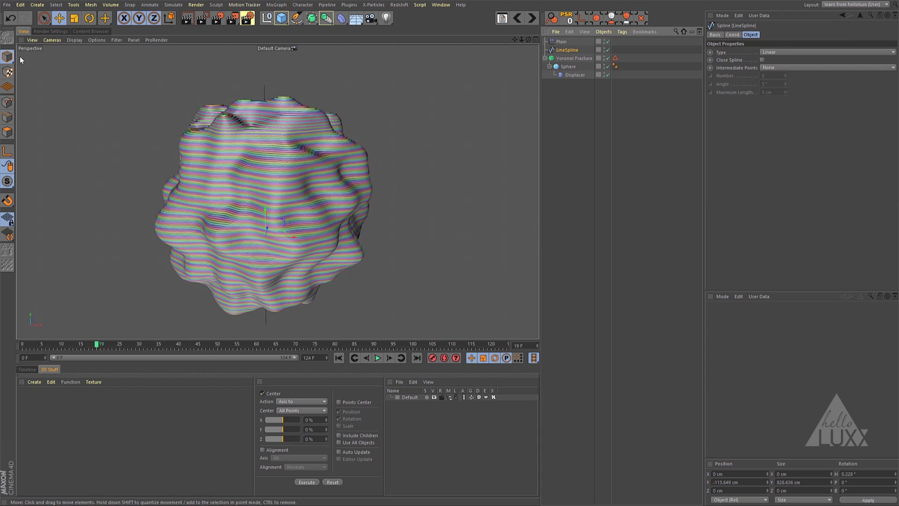
left_click(7, 102)
left_click_drag(288, 84, 322, 88)
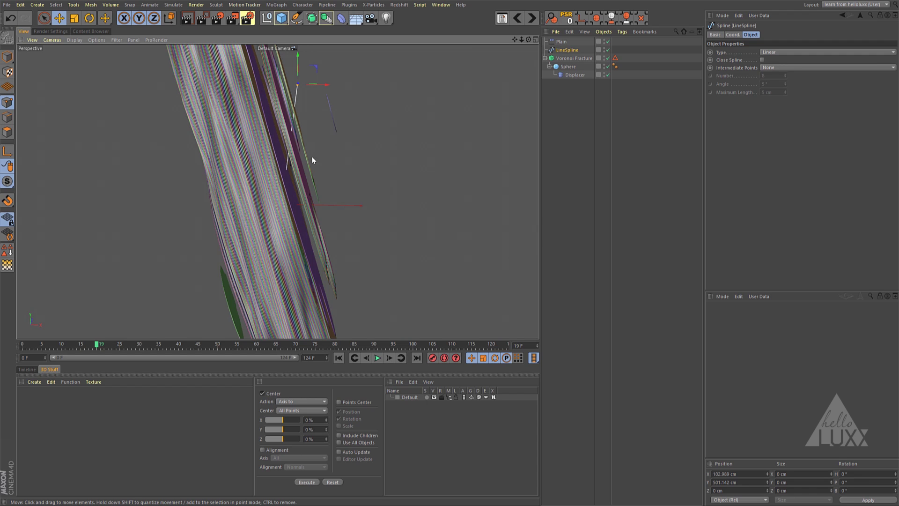
right_click_drag(311, 156, 342, 159, "alt")
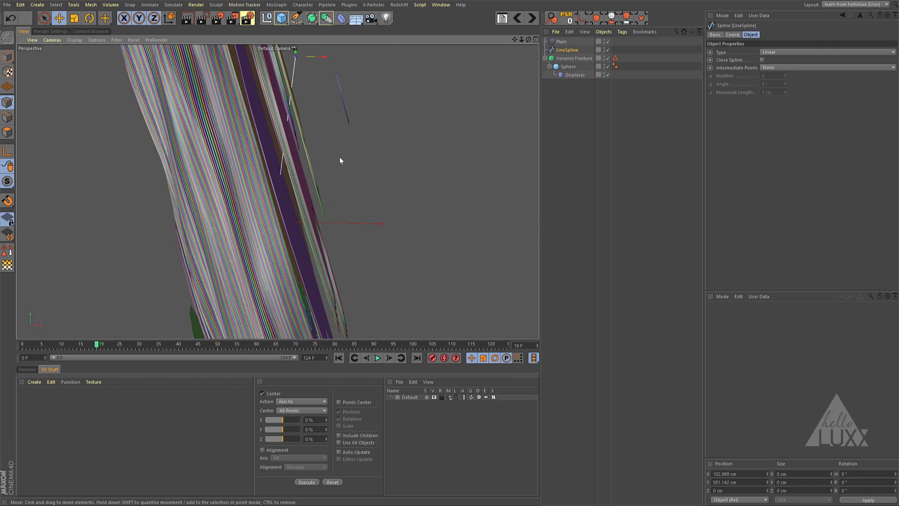
key("ctrl+z")
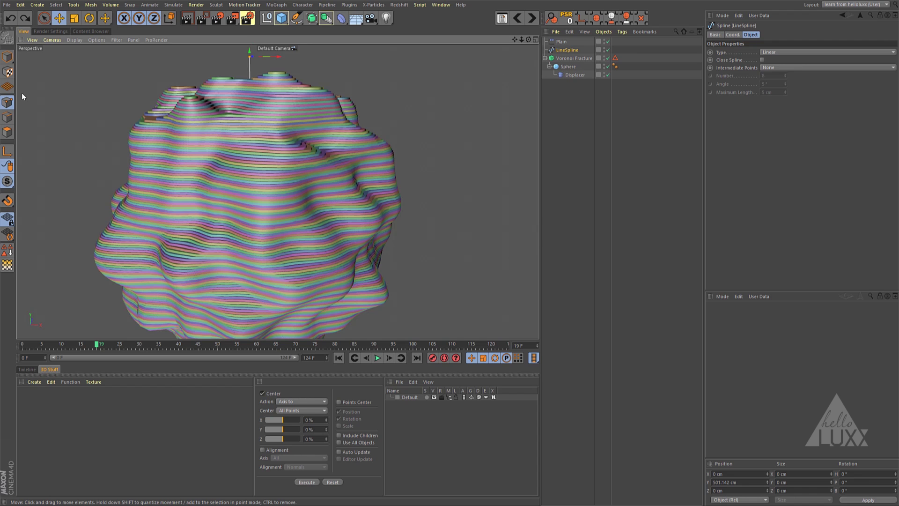
Switch to Model mode to work with whole objects before loading the Slicer rig scene
left_click(7, 56)
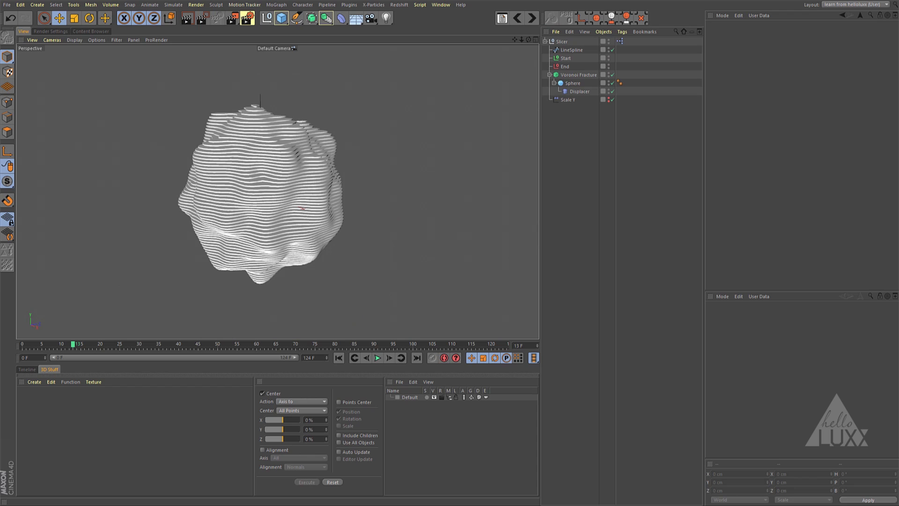
Set the Slicer null's user data to 60 slices at 39% thickness
left_click(563, 43)
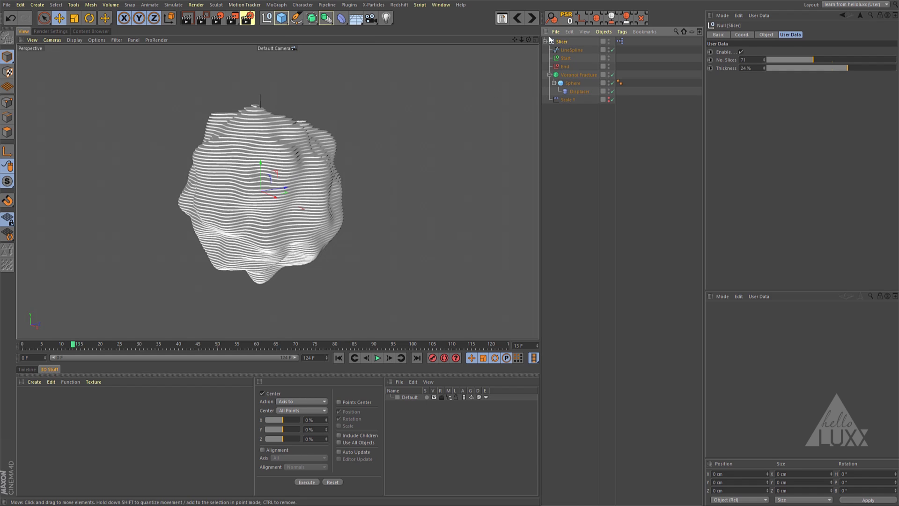
left_click(588, 74)
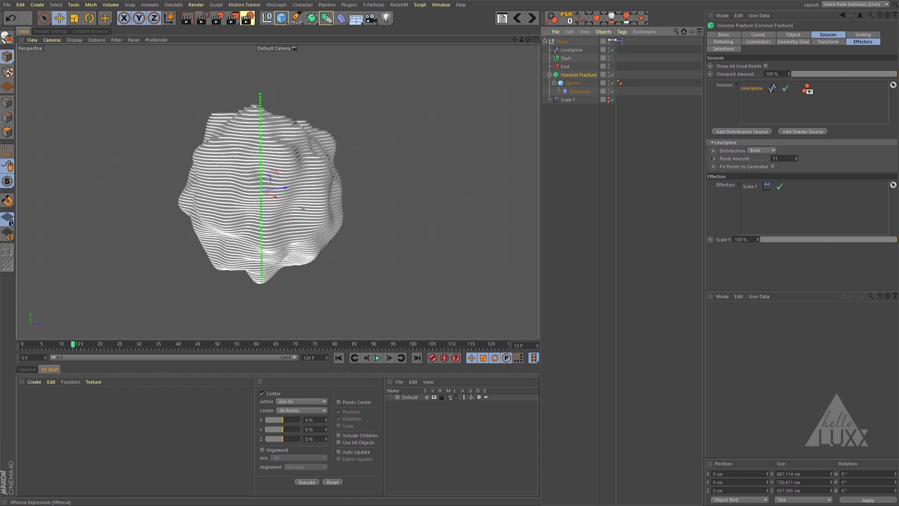
left_click(560, 42)
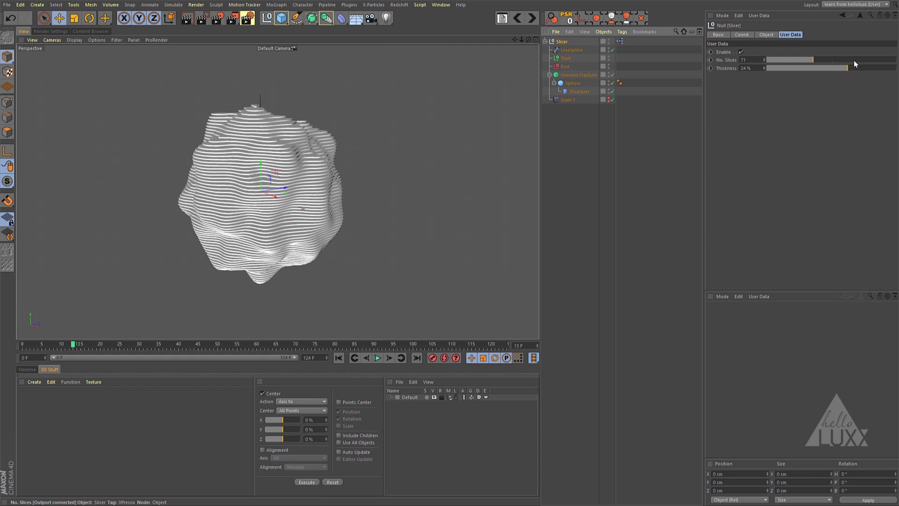
left_click_drag(813, 60, 852, 60)
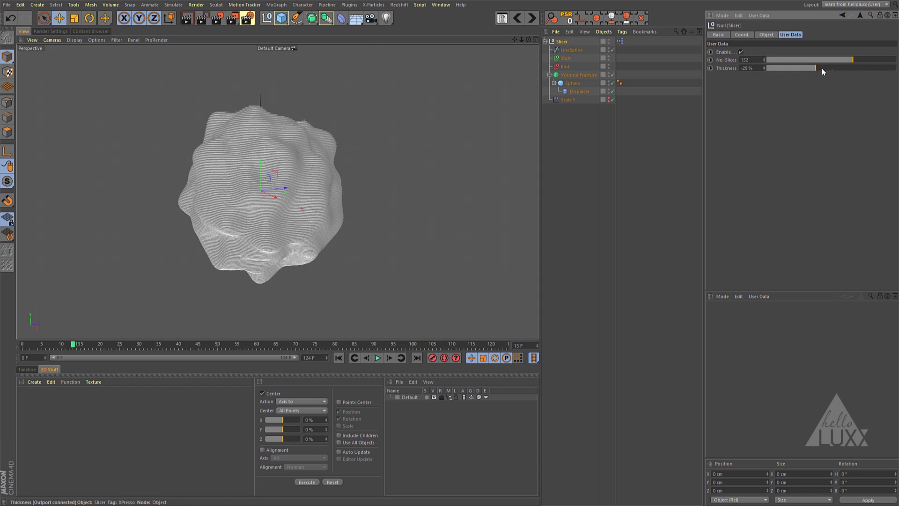
left_click_drag(822, 68, 857, 68)
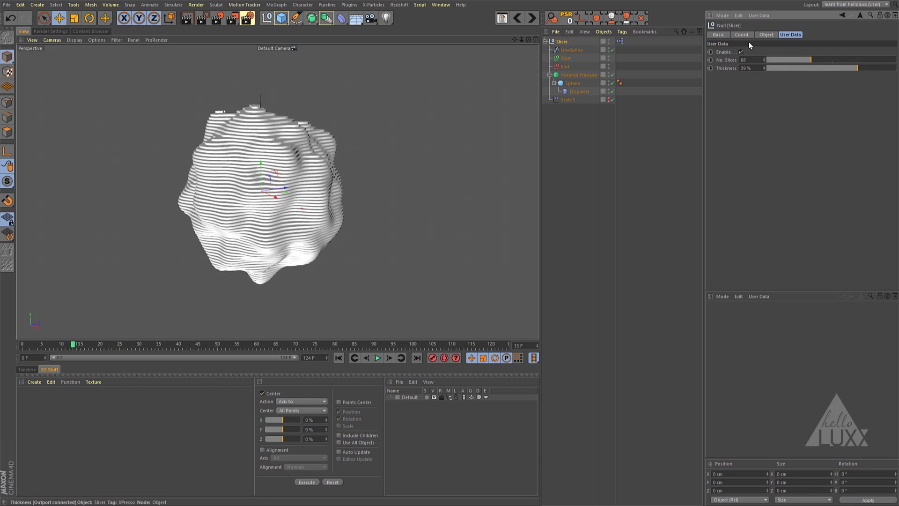
Open the Slicer's XPresso network beside the viewport and switch the 3D view to Right view
double_click(619, 41)
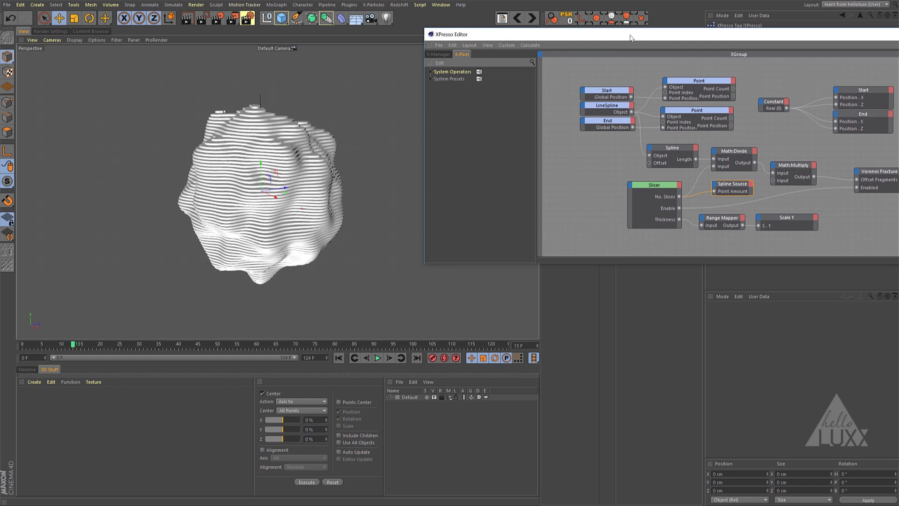
left_click_drag(642, 32, 611, 178)
left_click(397, 39)
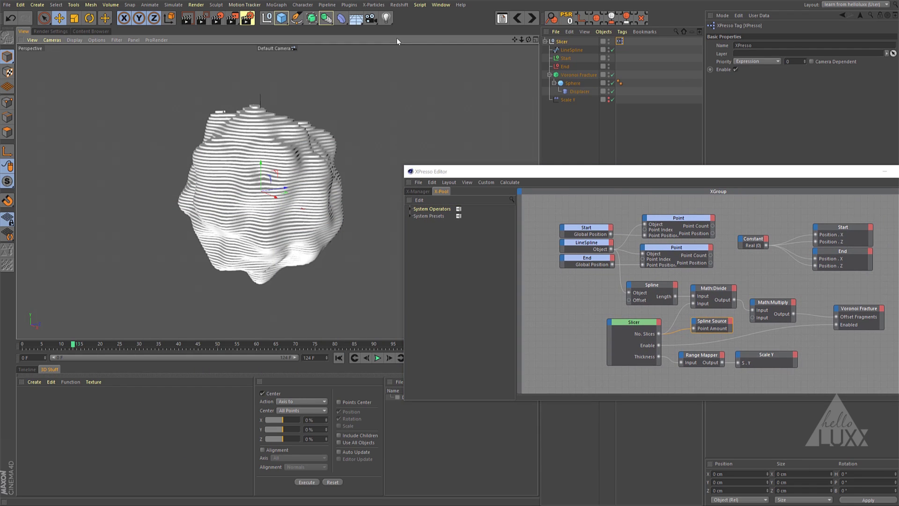
key("F3")
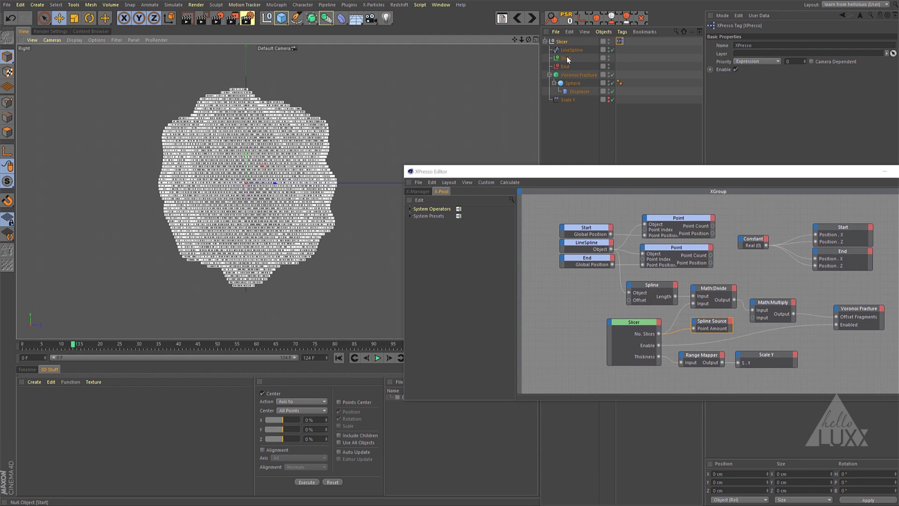
Move the Start null up and the End null down along Y to reset the slicing range
left_click(621, 58)
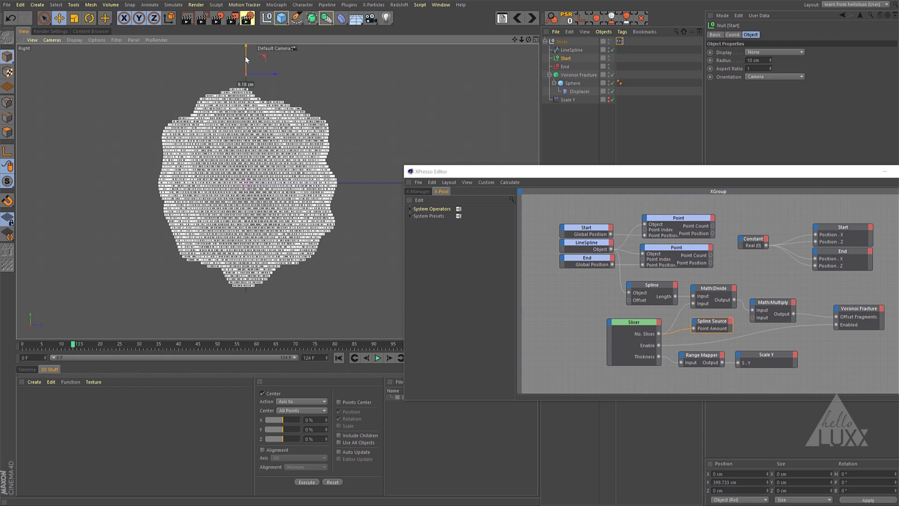
left_click_drag(246, 81, 245, 57)
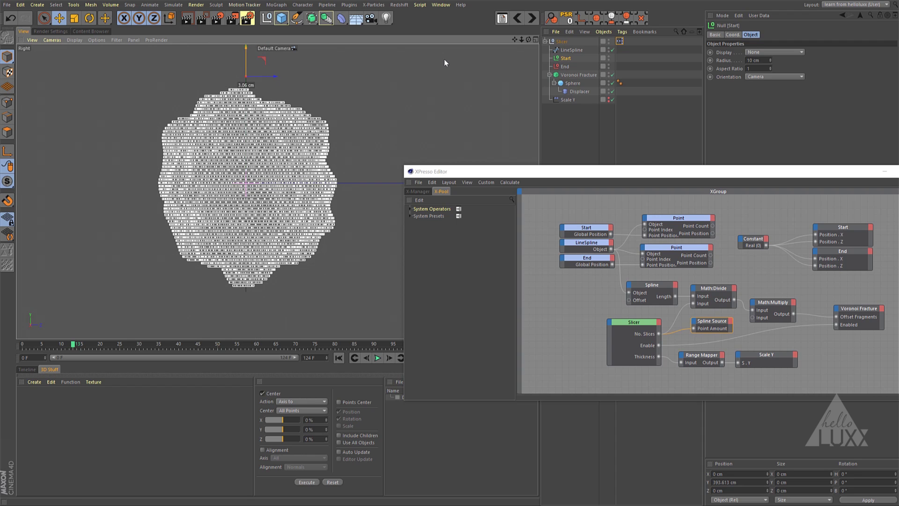
left_click(565, 66)
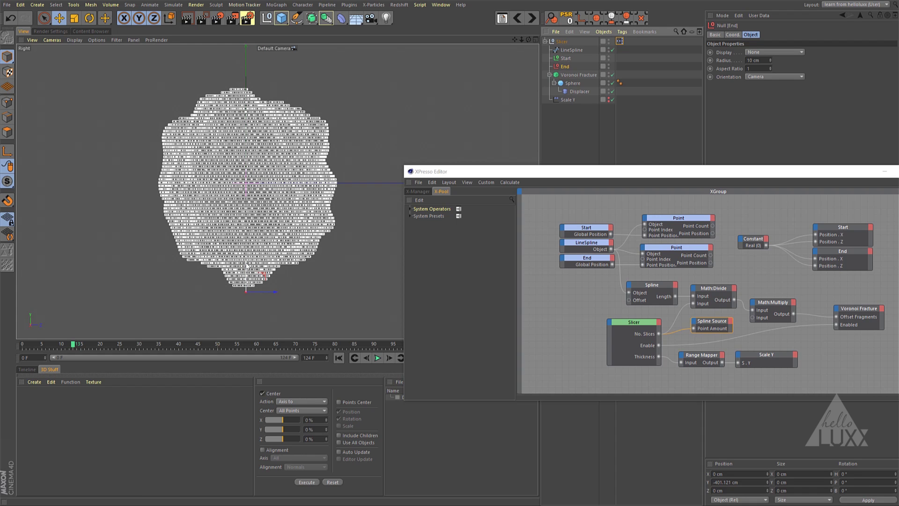
left_click_drag(249, 260, 252, 284)
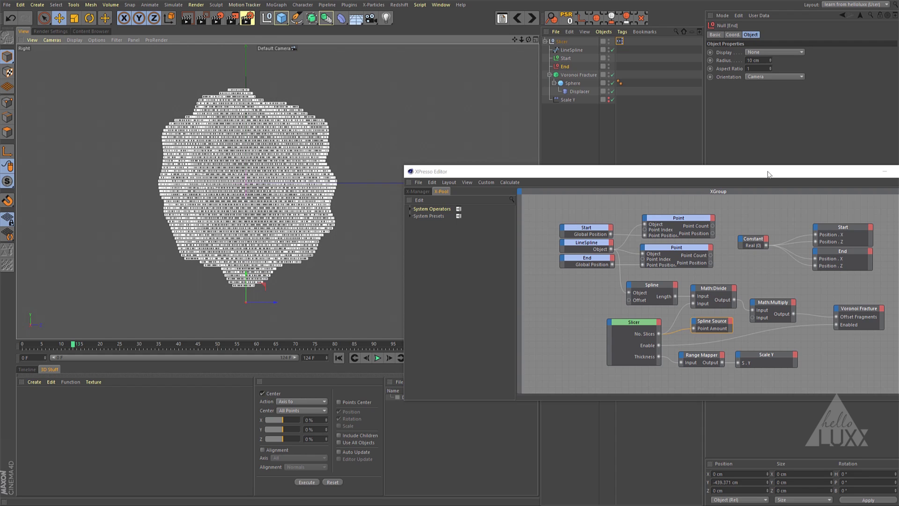
left_click_drag(768, 174, 687, 174)
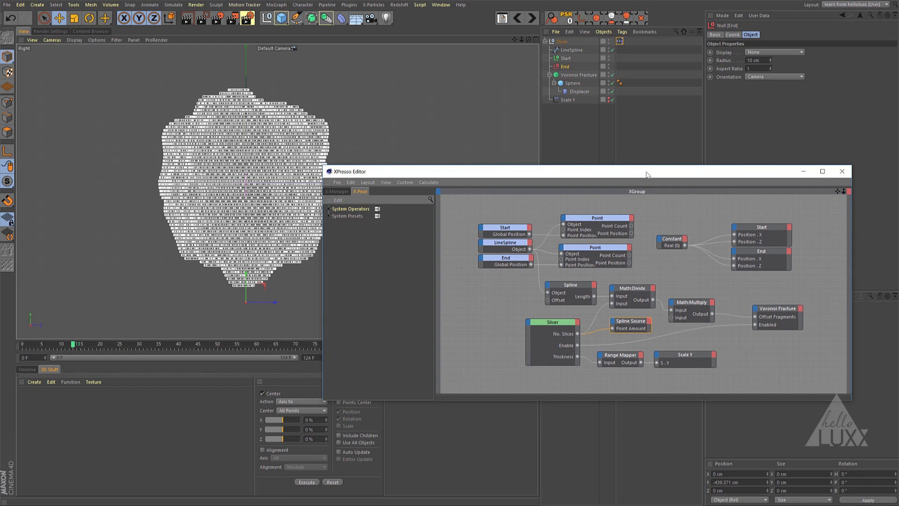
left_click(565, 59)
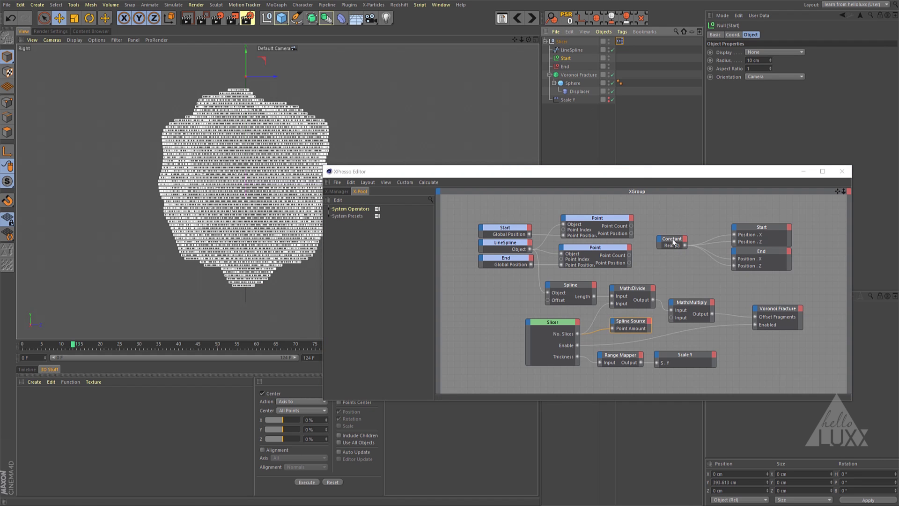
left_click_drag(372, 87, 304, 74)
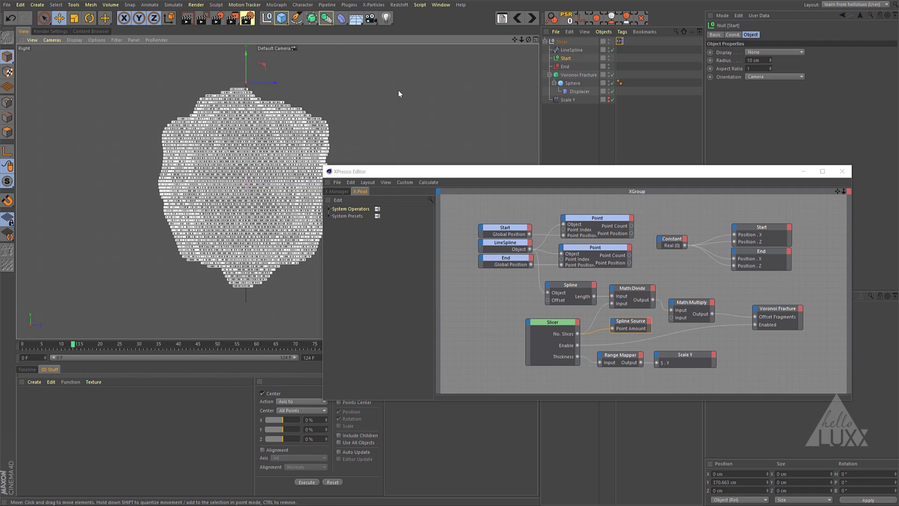
left_click_drag(398, 90, 370, 79)
Raise the Start null back up and wire the Slicer's Thickness into the Range Mapper input
mouse_move(237, 57)
left_mouse_down()
mouse_move(246, 66)
mouse_move(245, 50)
mouse_move(244, 61)
left_mouse_up()
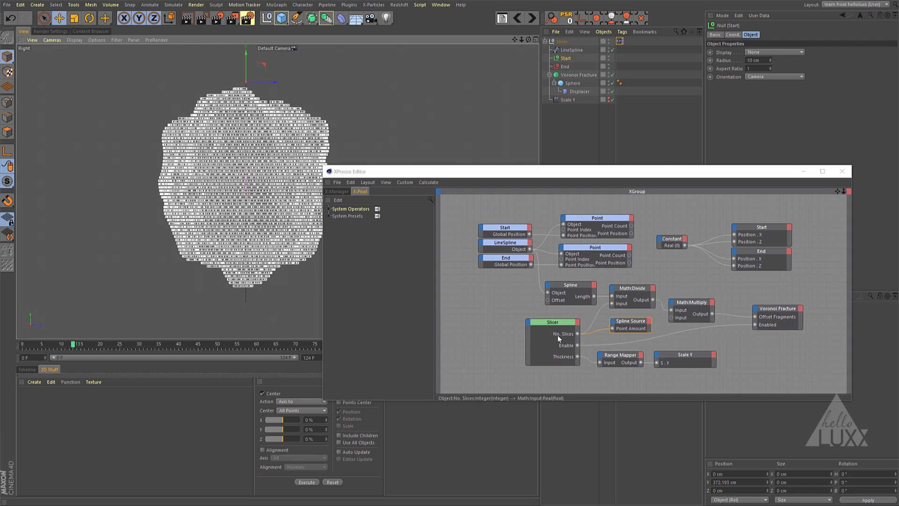
left_click(564, 171)
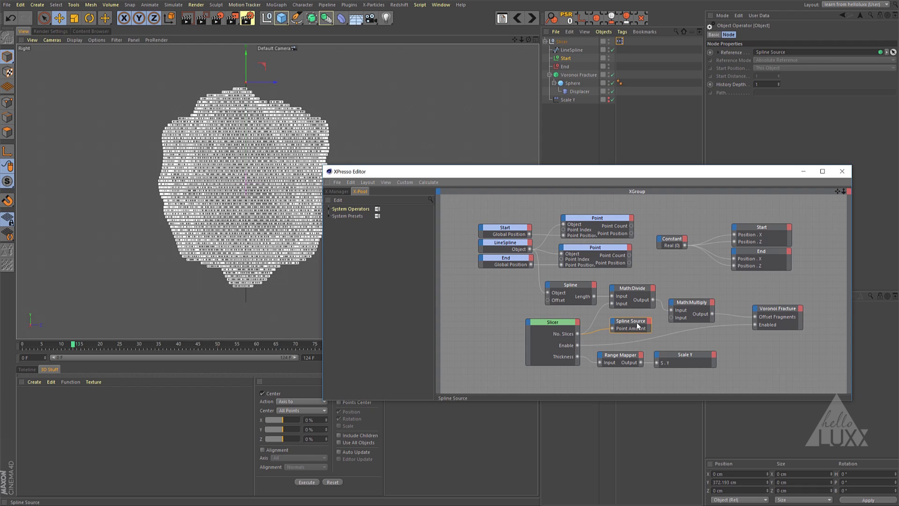
left_click(579, 75)
left_click_drag(728, 166, 729, 174)
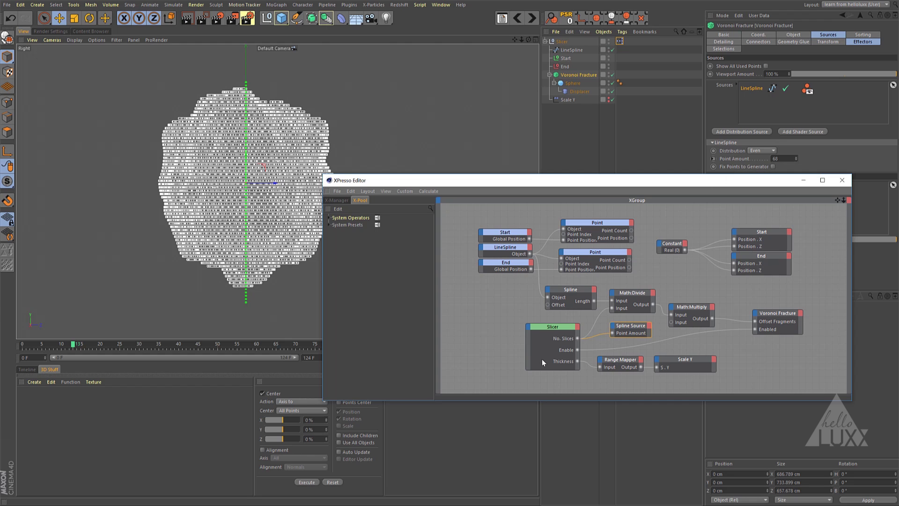
left_click_drag(591, 362, 600, 367)
left_click(569, 99)
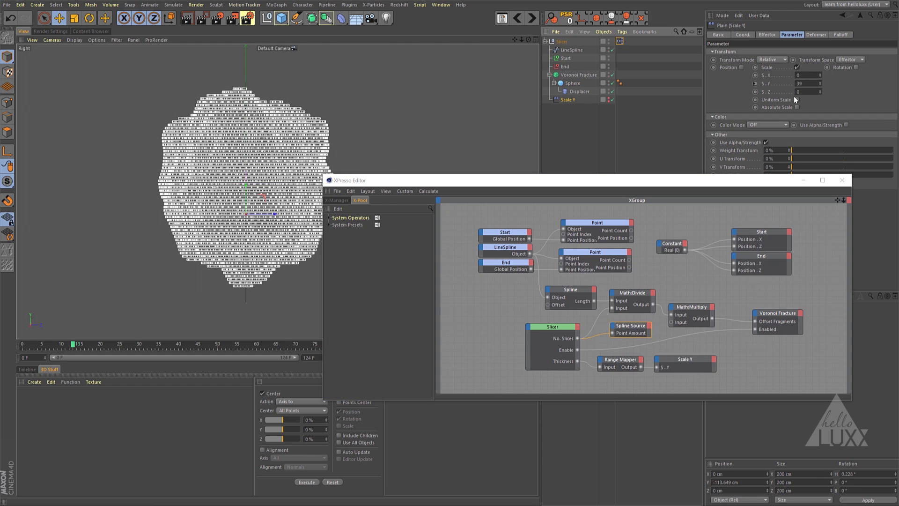
Close the XPresso editor and set the Slicer to 48 slices
left_click(842, 180)
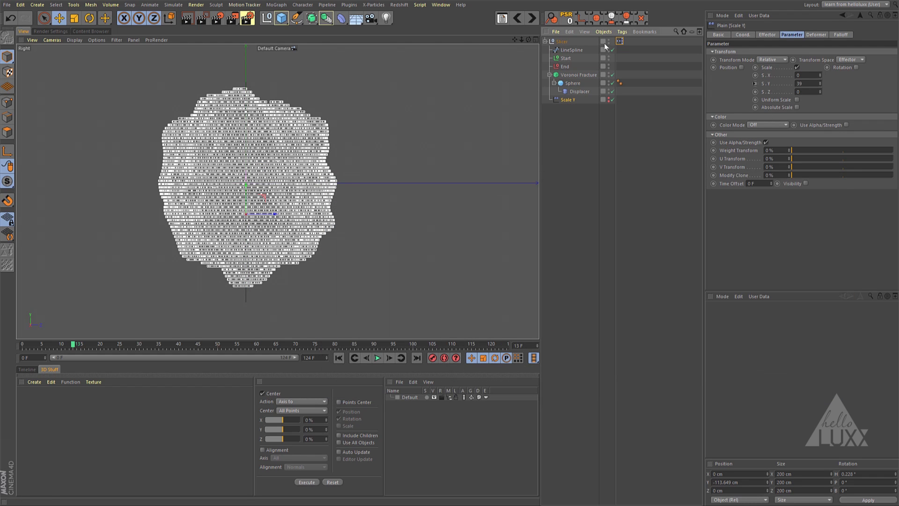
left_click(561, 42)
left_click_drag(802, 59, 842, 68)
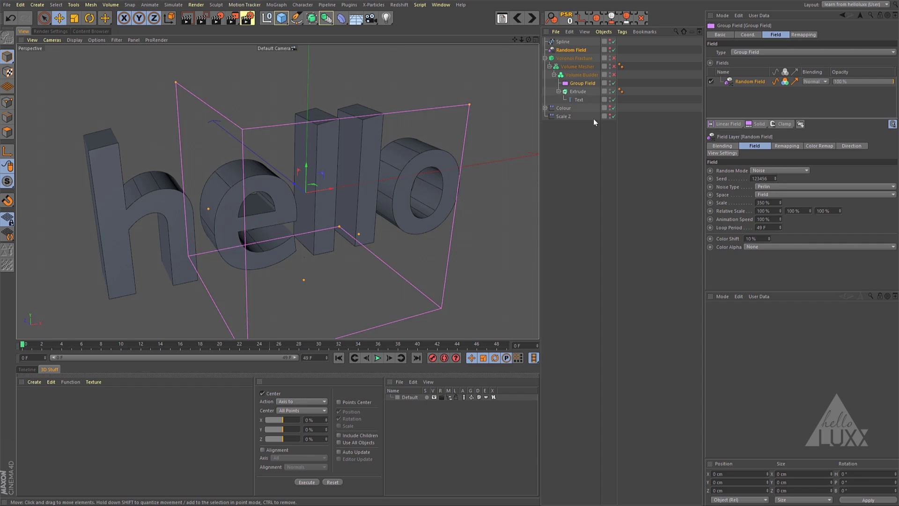
In the hello scene, inspect the Text object and disable the Volume Builder
left_click(578, 99)
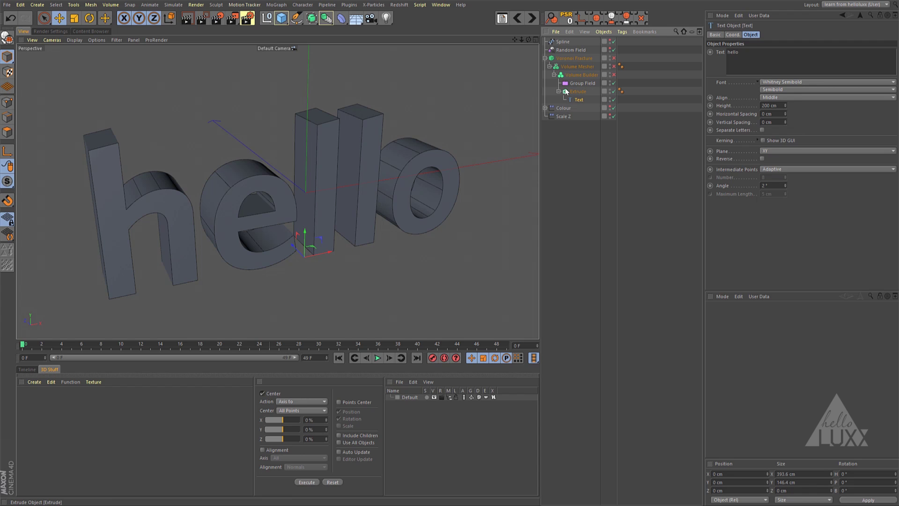
left_click(580, 74)
left_click(613, 75)
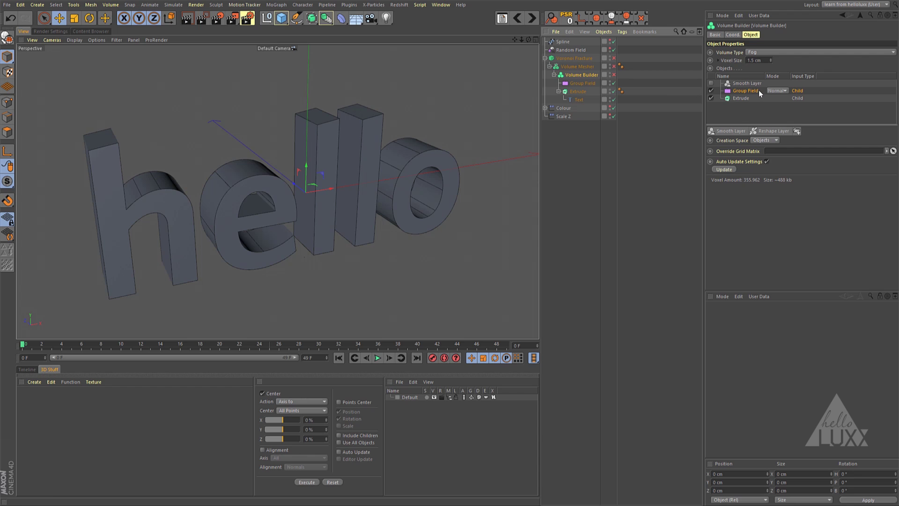
Re-enable the Volume Builder for 1.5 cm noisy fog voxels and play the animation through once
left_click(566, 82)
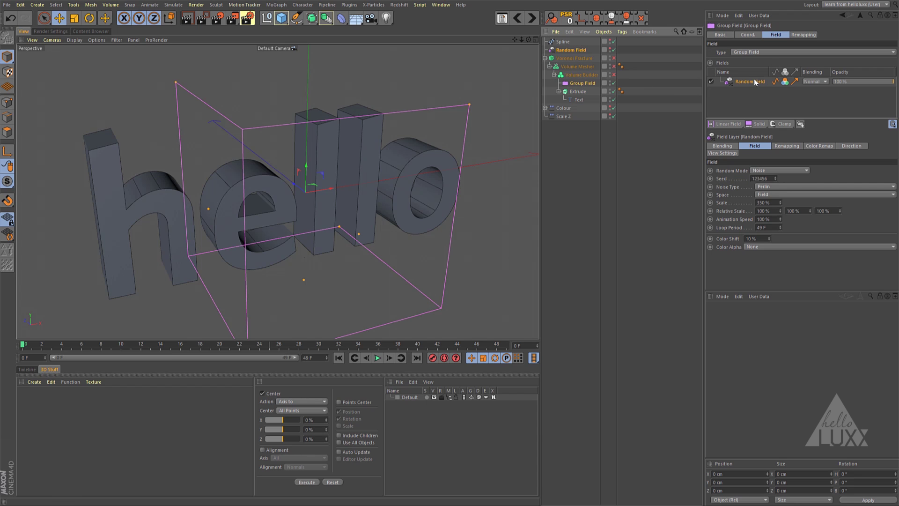
left_click(615, 74)
left_click(592, 74)
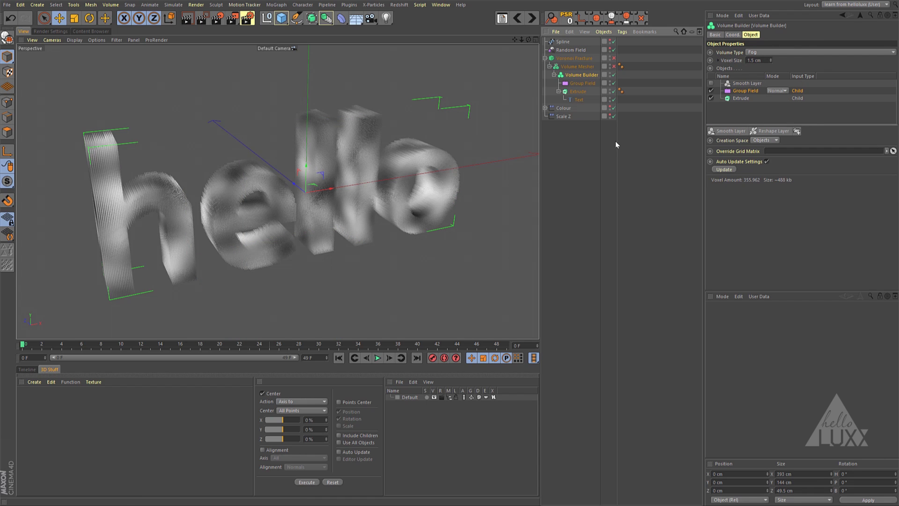
left_click(377, 358)
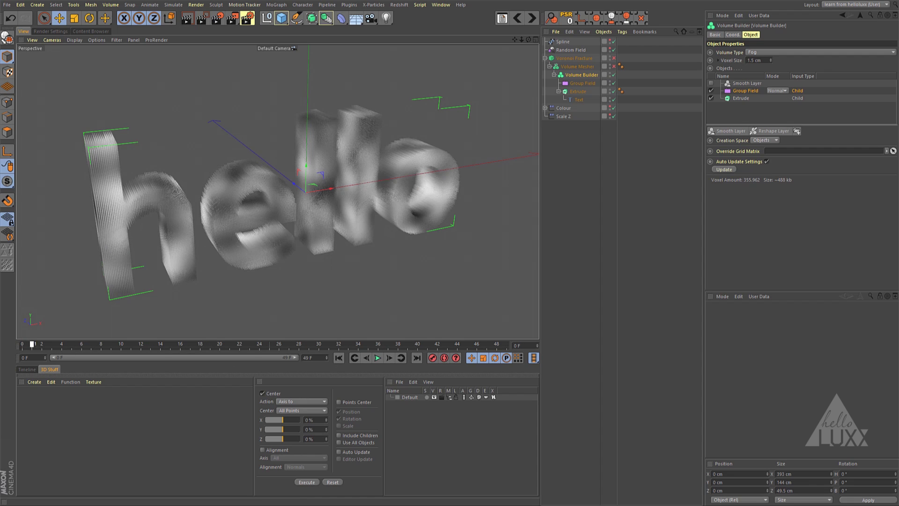
key("F8")
Enable the Volume Mesher and the Volume Builder's Smooth Layer, checking the rounded hello around frames 10–13
left_click(613, 67)
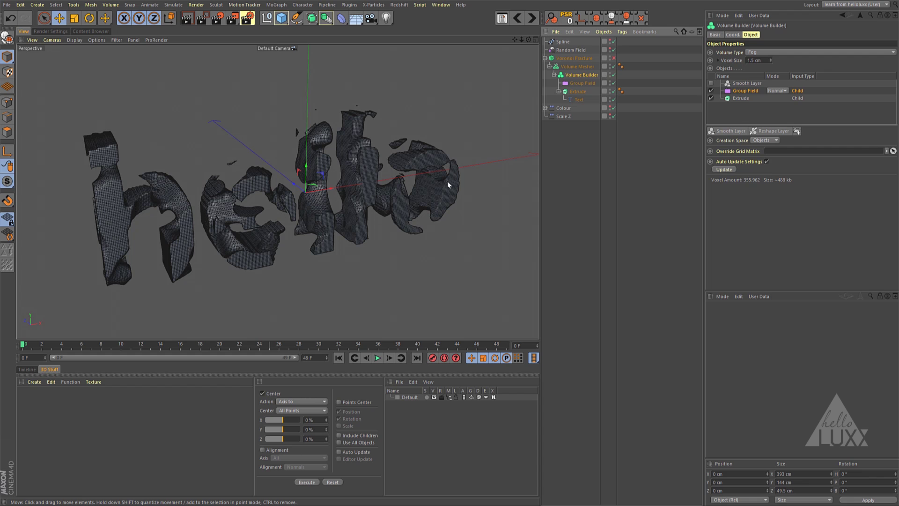
mouse_move(22, 346)
left_mouse_down()
mouse_move(135, 351)
mouse_move(394, 338)
mouse_move(22, 347)
left_mouse_up()
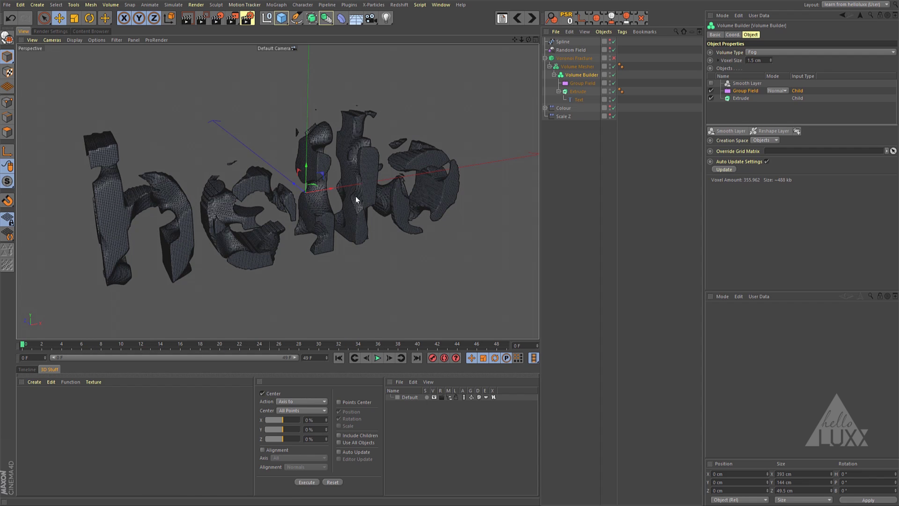
left_click(582, 83)
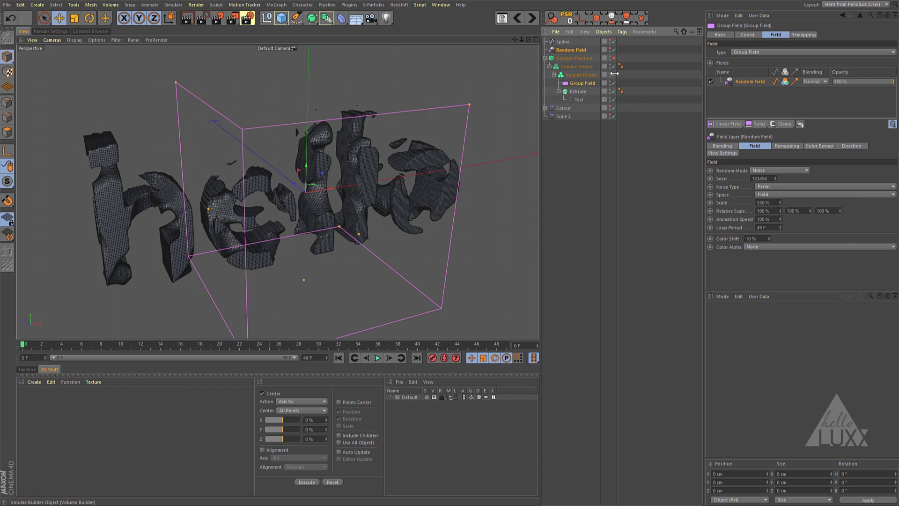
left_click(581, 74)
left_click(711, 83)
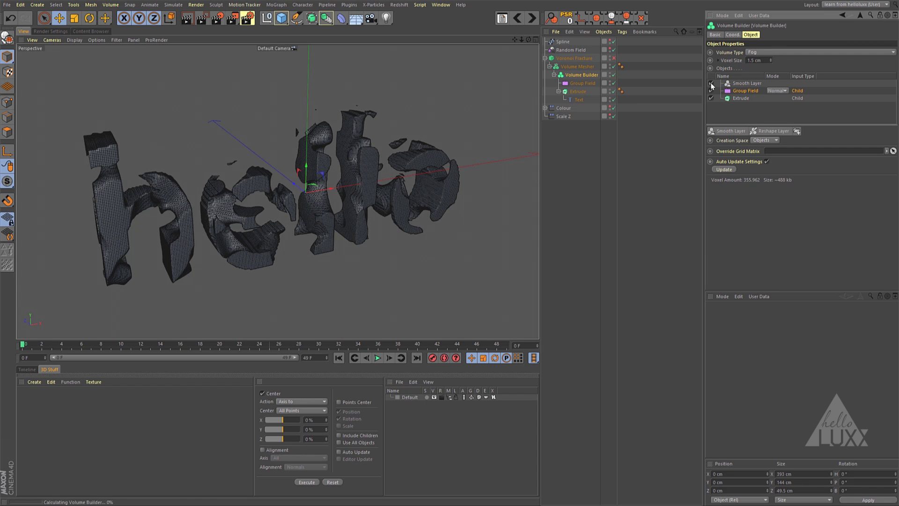
left_click_drag(26, 347, 123, 338)
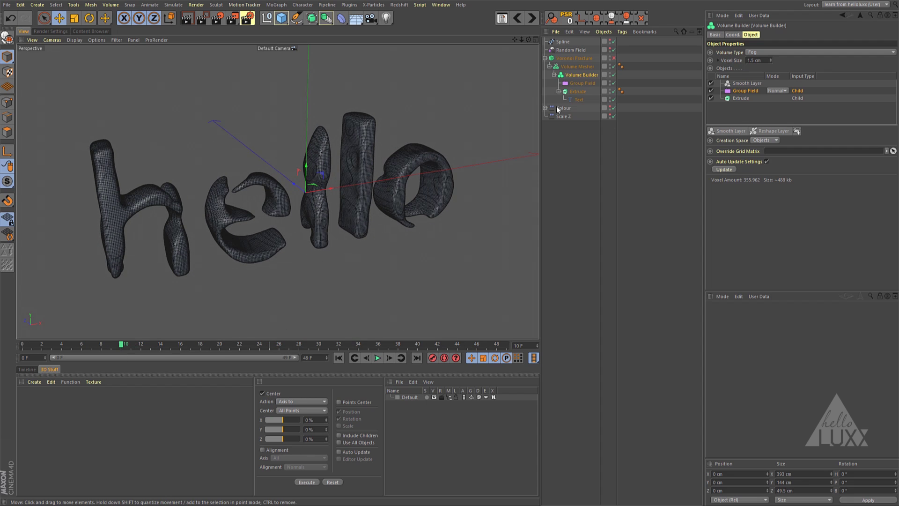
left_click(563, 42)
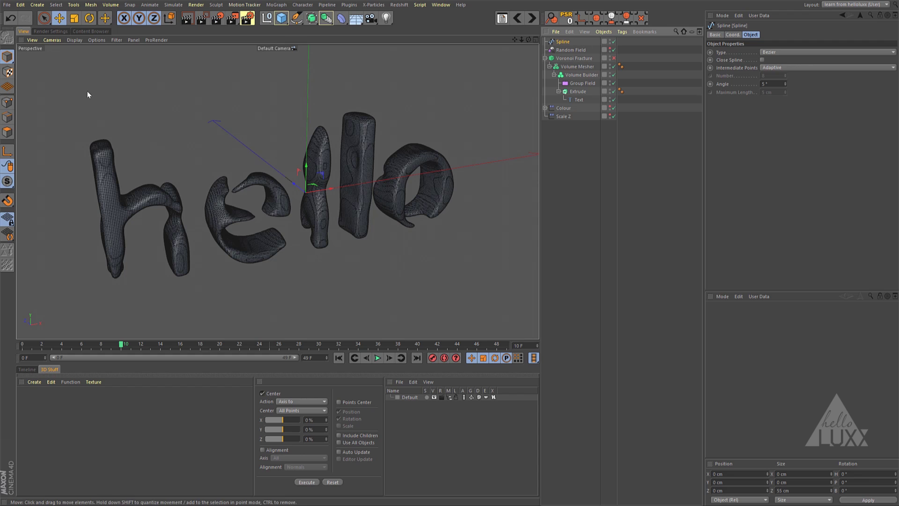
Check a spline point in Points mode, return to Model mode and inspect the Scale Z effector
left_click(7, 103)
left_click(286, 176)
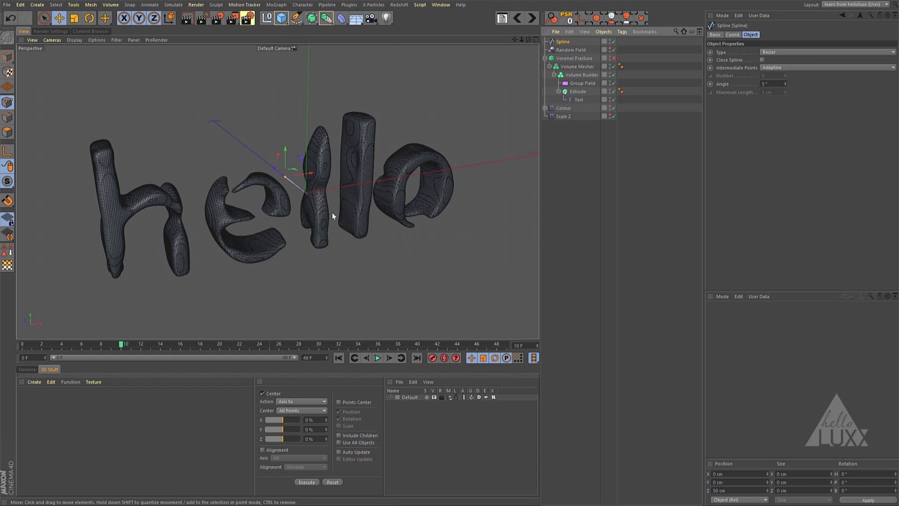
left_click(8, 56)
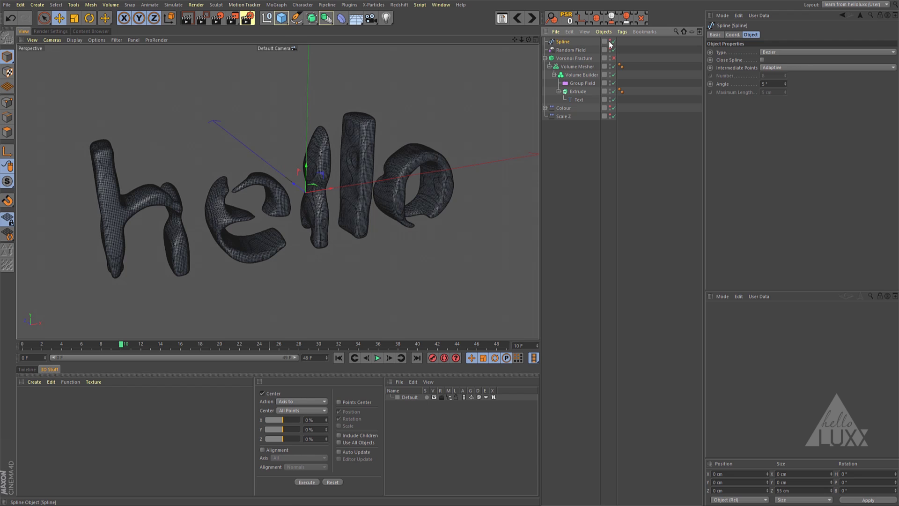
left_click(558, 115)
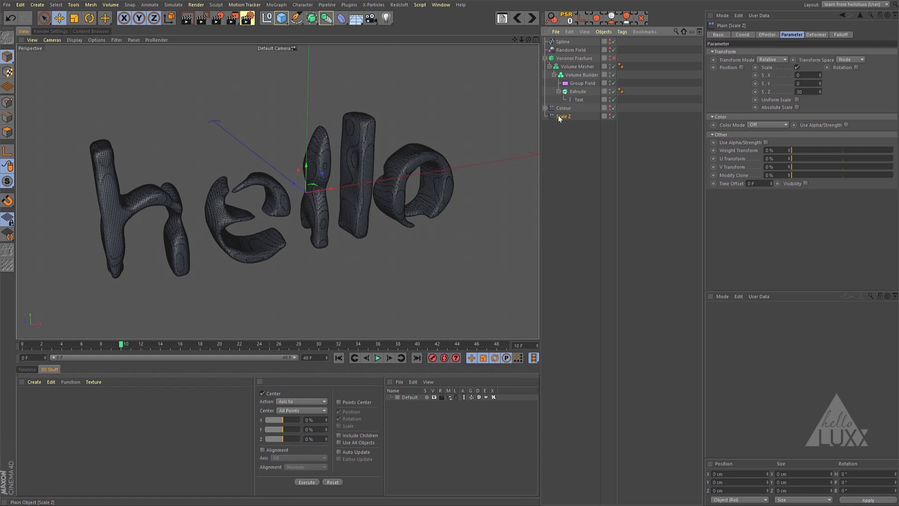
Enable the Voronoi Fracture to slice the hello into pink and blue layers, inspecting the Colour effector's Linear Field
left_click(577, 58)
left_click(613, 58)
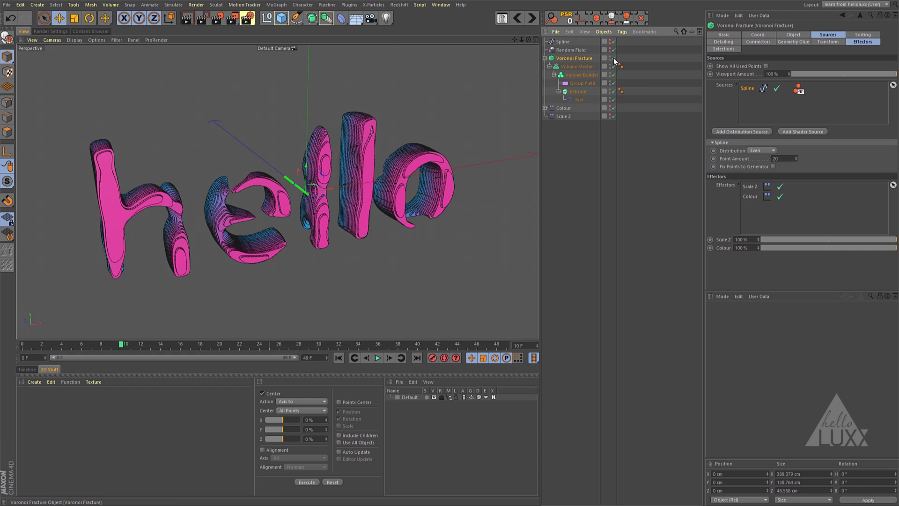
left_click(564, 108)
left_click(545, 108)
left_click(568, 116)
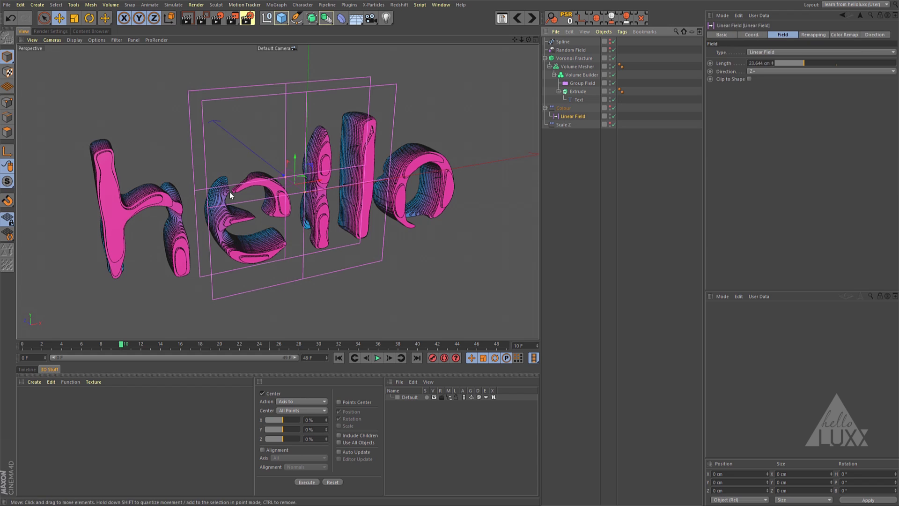
left_click(107, 336)
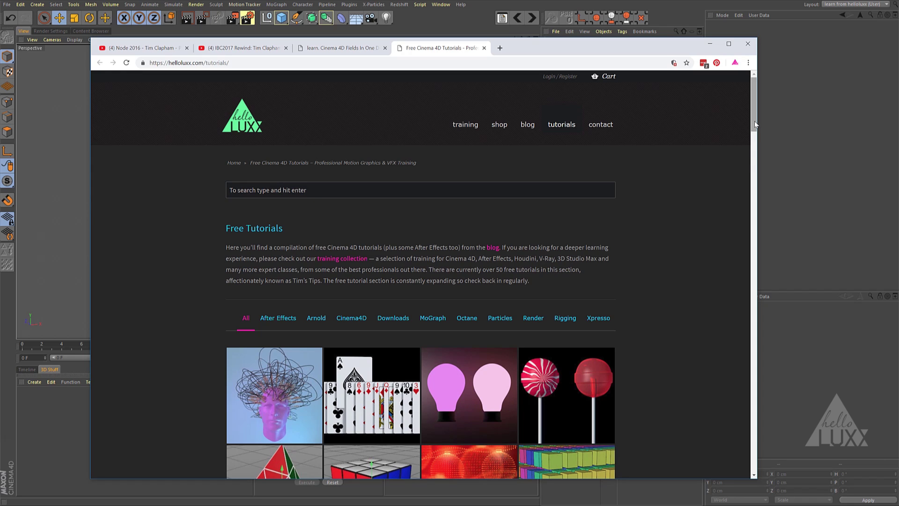
Scroll the Free Tutorials page and switch to the 'learn. Cinema 4D Fields In One Day' page
left_click_drag(753, 128, 780, 89)
left_click(337, 50)
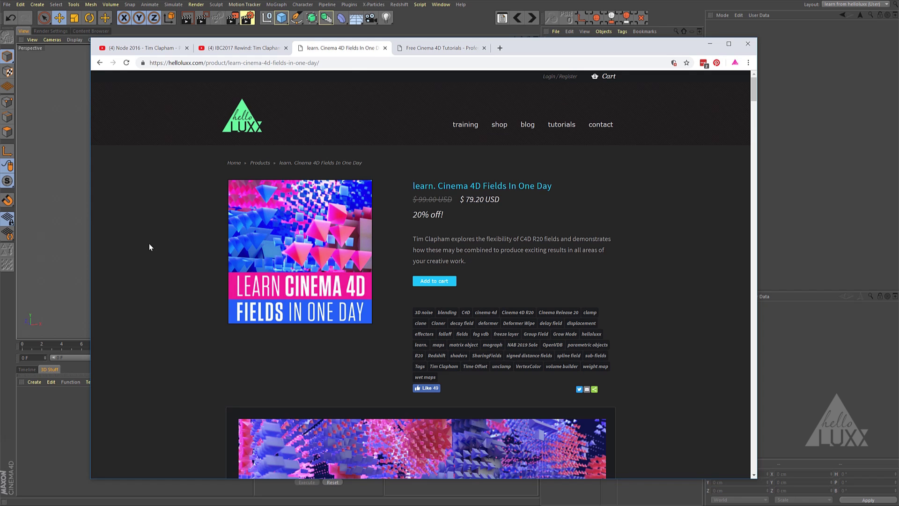